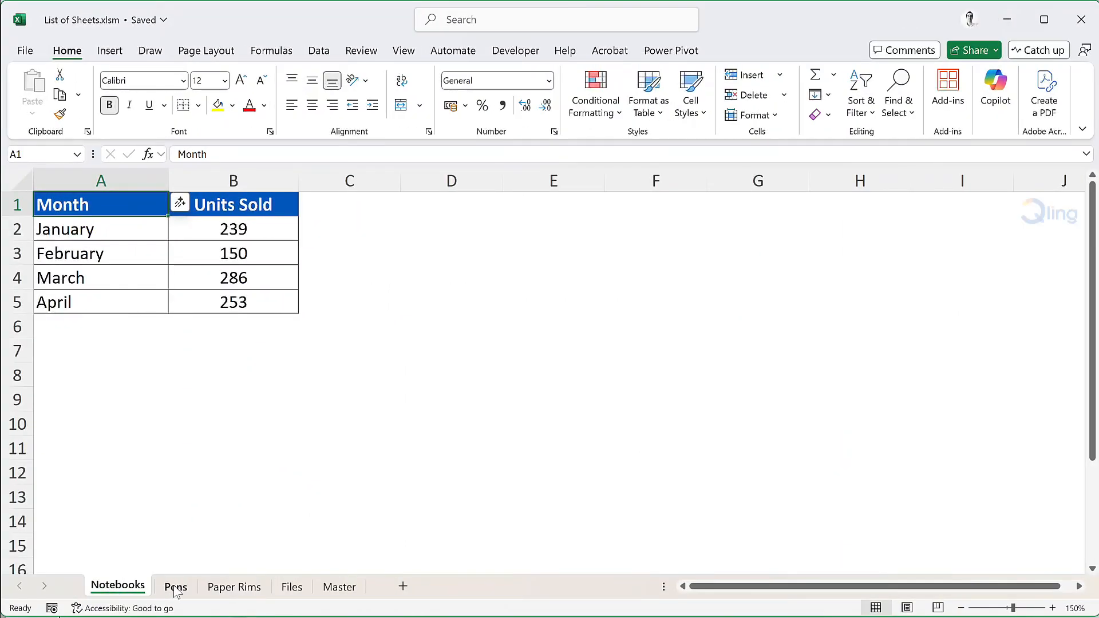
Look through the Pens, Paper Rims and Files sheets, ending on the Master sheet
{"action": "left_click", "coordinate": [177, 589]}
{"action": "left_click", "coordinate": [215, 589]}
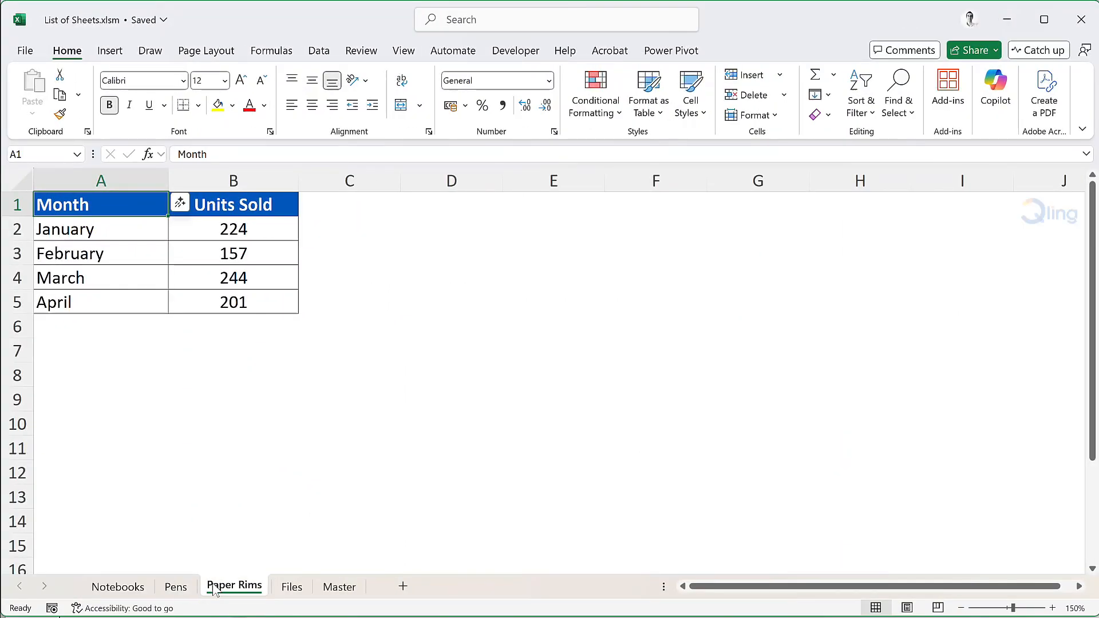
{"action": "left_click", "coordinate": [289, 586]}
{"action": "left_click", "coordinate": [336, 584]}
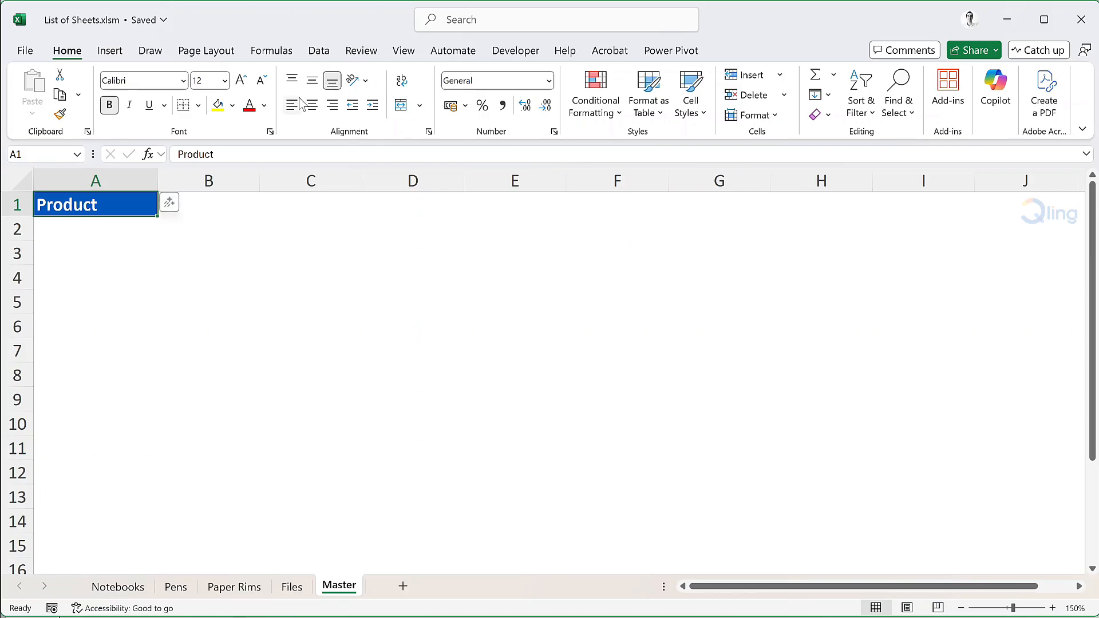
Define a workbook-scoped name Sheetlist that refers to =Get.Workbook(1)
{"action": "left_click", "coordinate": [280, 50]}
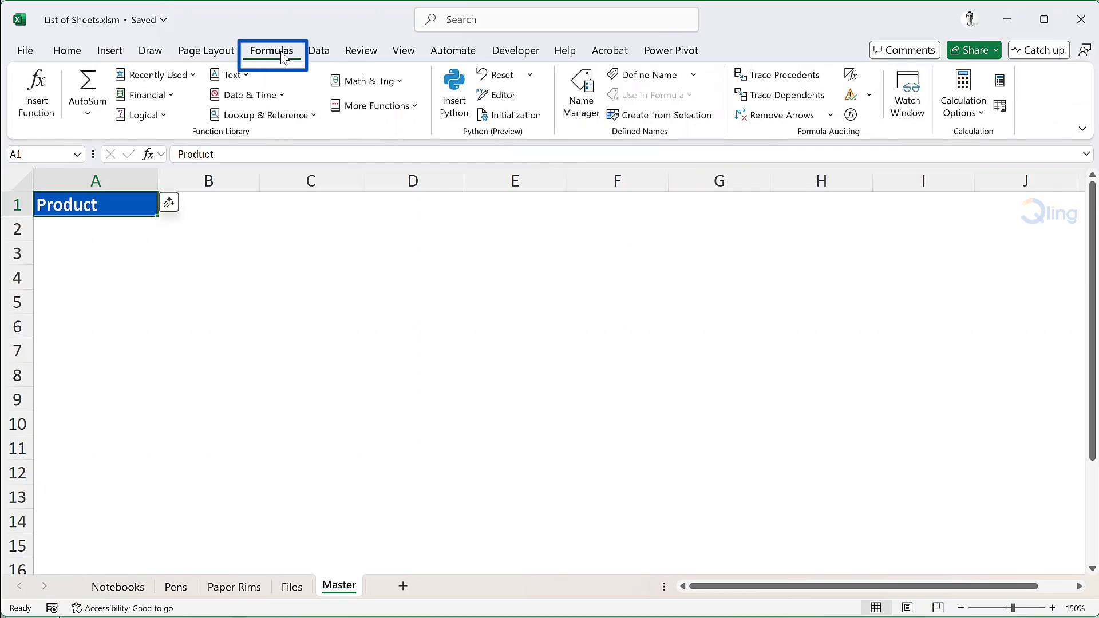
{"action": "left_click", "coordinate": [646, 76]}
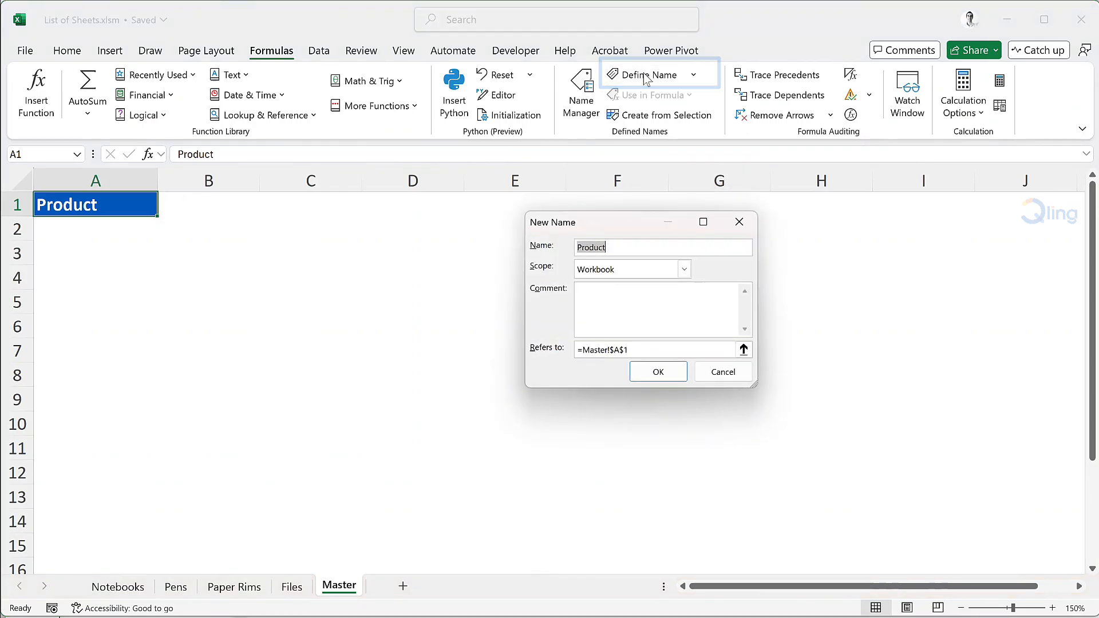
{"action": "type", "text": "Sh"}
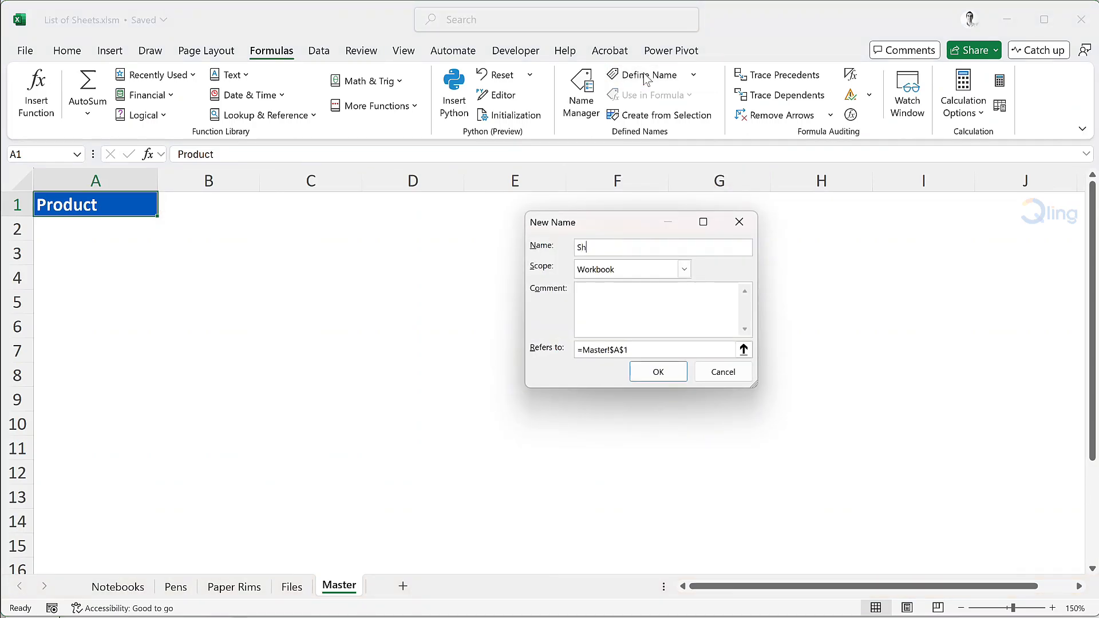
{"action": "type", "text": "eetlist"}
{"action": "left_click", "coordinate": [656, 349]}
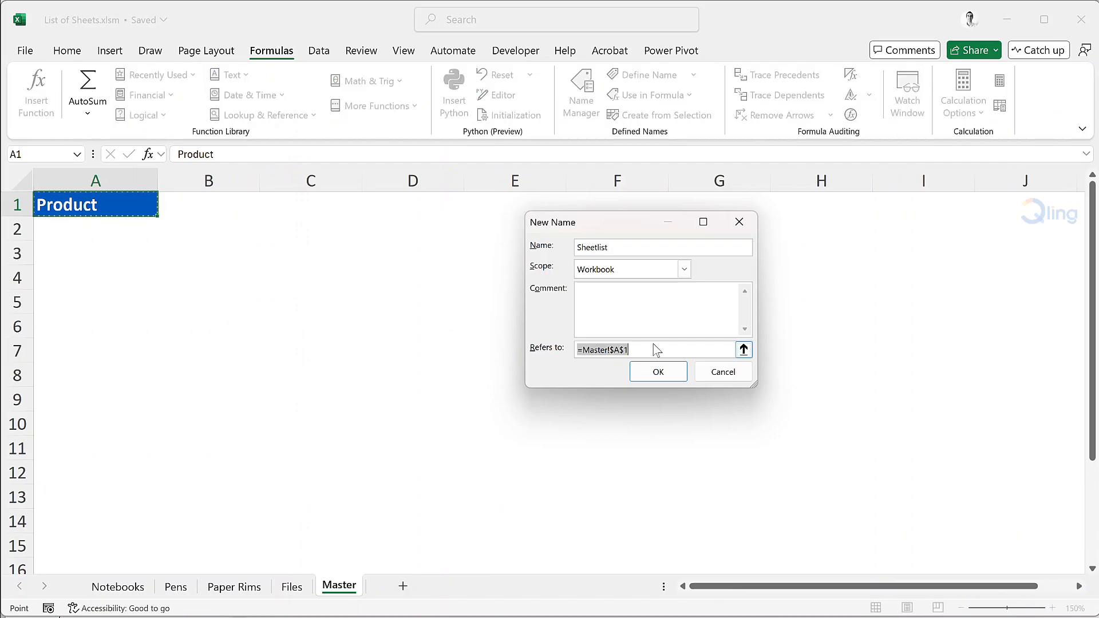
{"action": "type", "text": "=Get"}
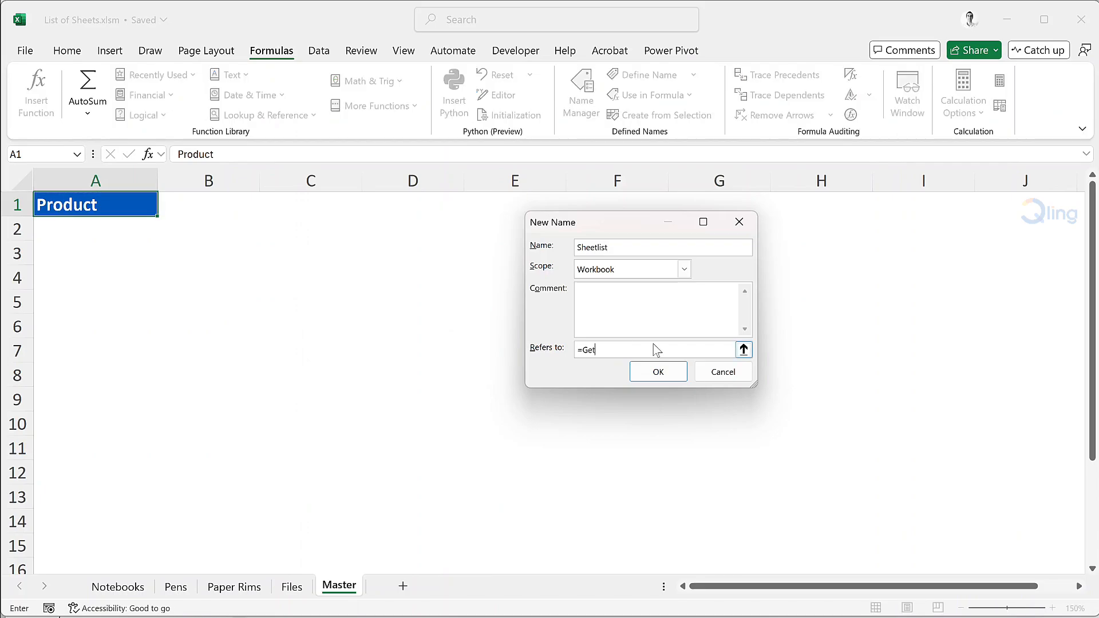
{"action": "type", "text": ".Workbook(1"}
{"action": "left_click", "coordinate": [658, 373]}
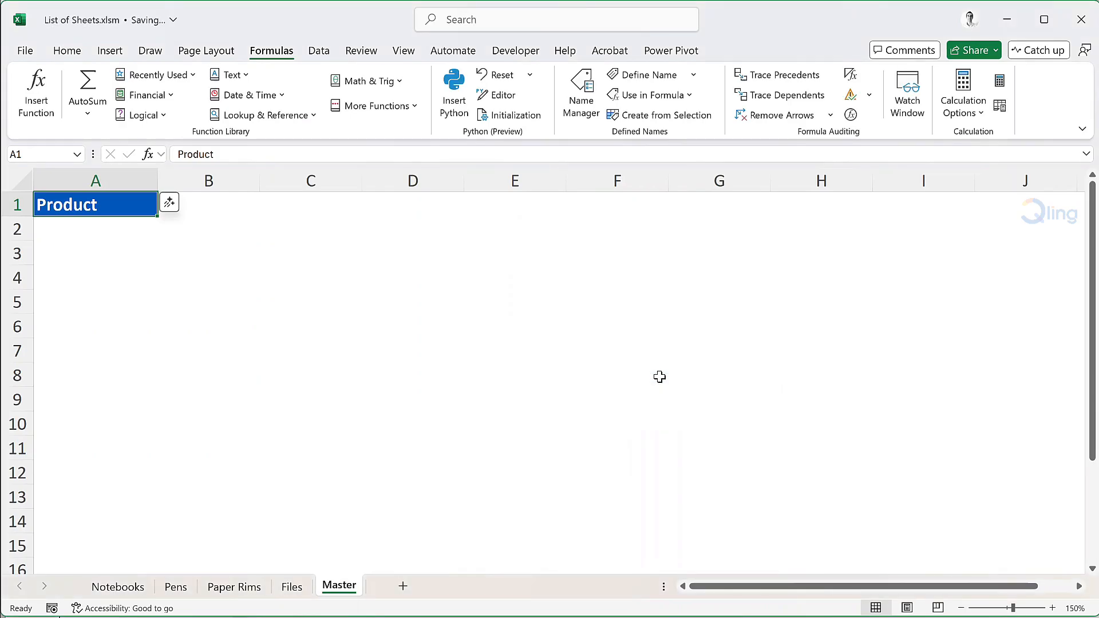
Enter the formula =Sheetlist in cell A2, below the Product header
{"action": "key", "text": "Down"}
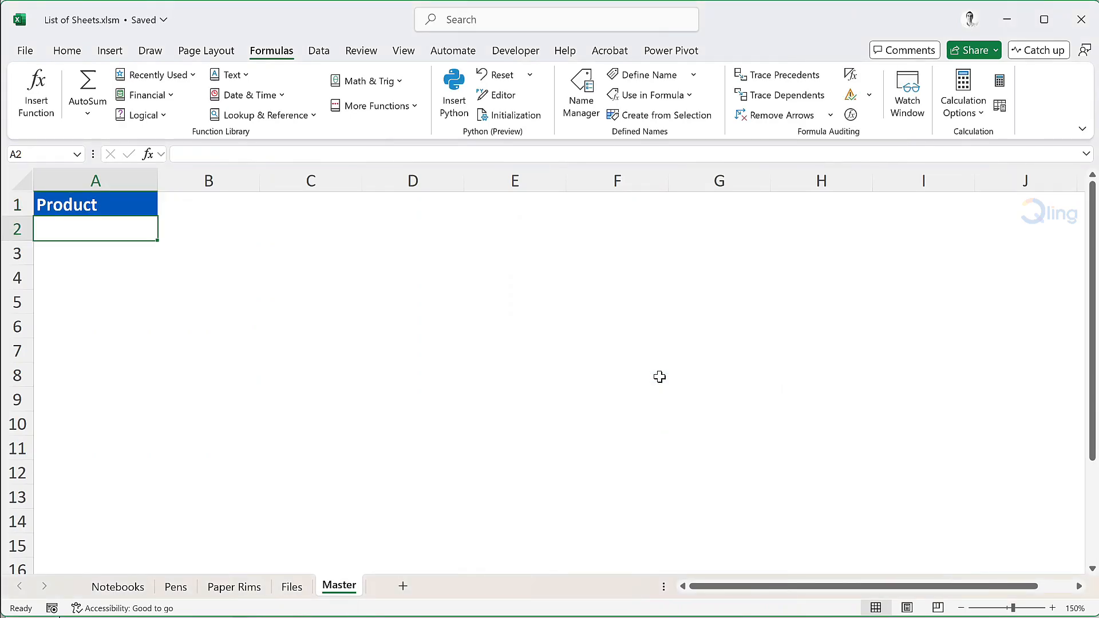
{"action": "type", "text": "="}
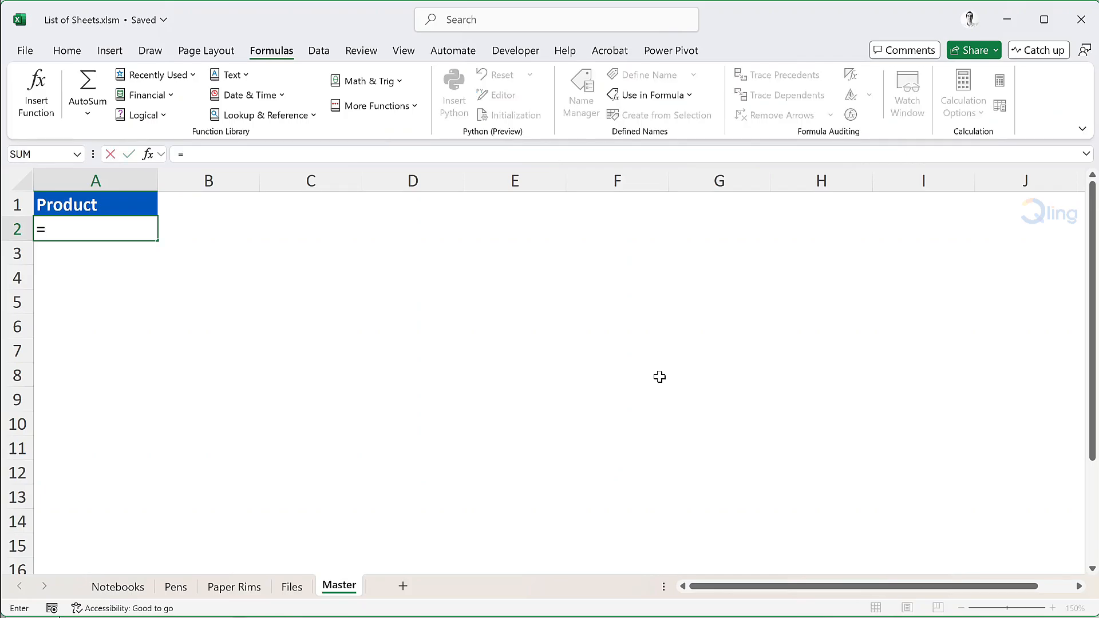
{"action": "type", "text": "shee"}
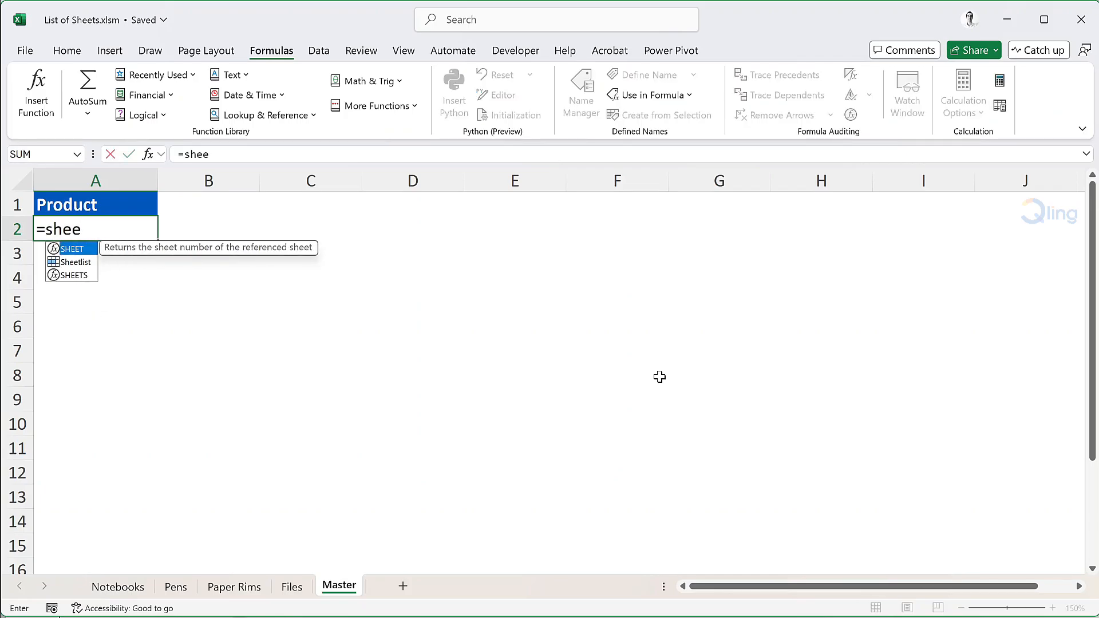
{"action": "key", "text": "Down"}
{"action": "key", "text": "Tab"}
{"action": "key", "text": "Return"}
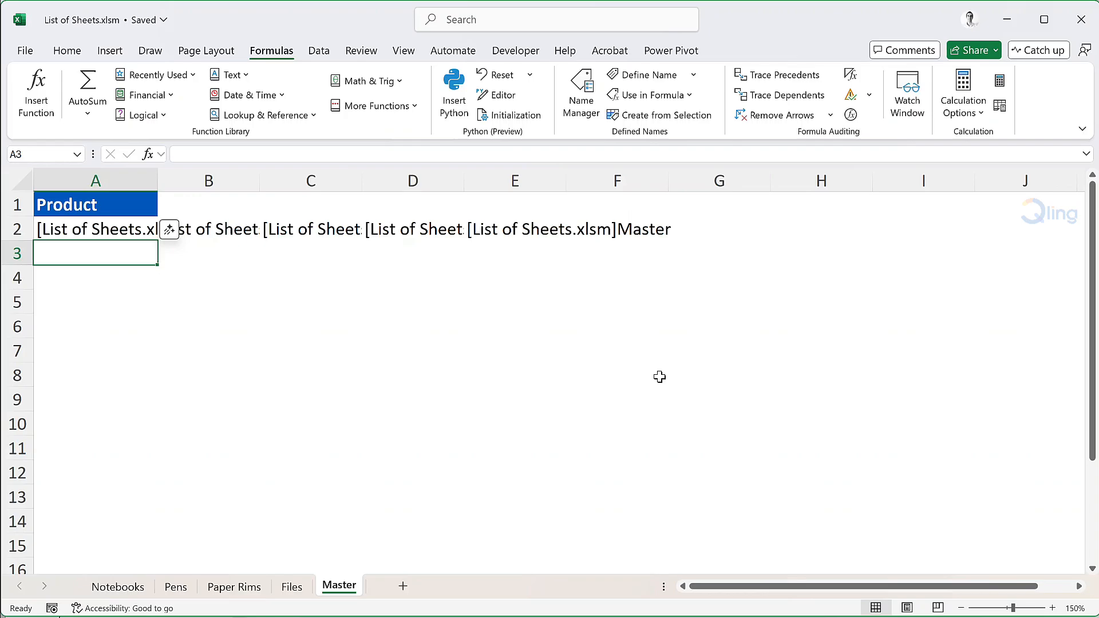
Wrap the A2 formula in TRANSPOSE so it reads =TRANSPOSE(Sheetlist) and lists the sheets vertically
{"action": "key", "text": "Up"}
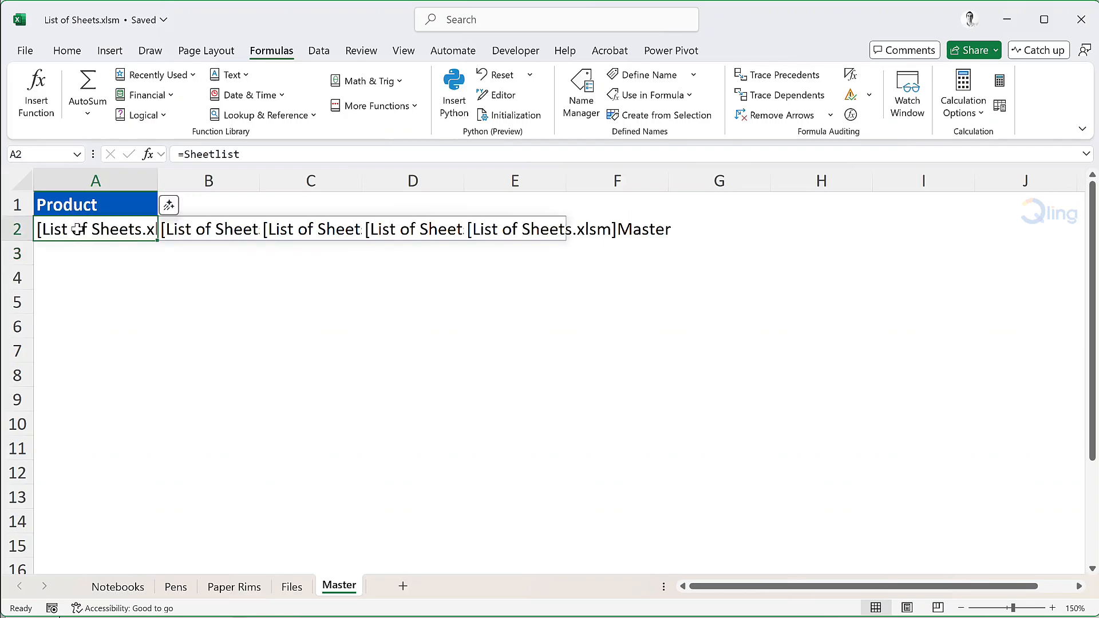
{"action": "double_click", "coordinate": [79, 229]}
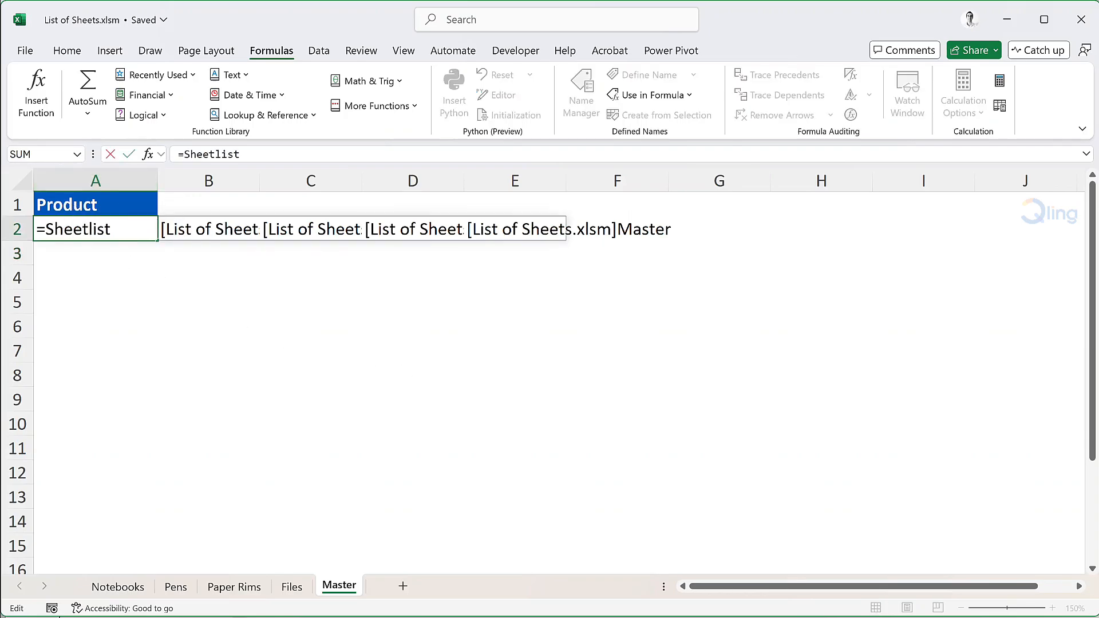
{"action": "type", "text": "Transpose"}
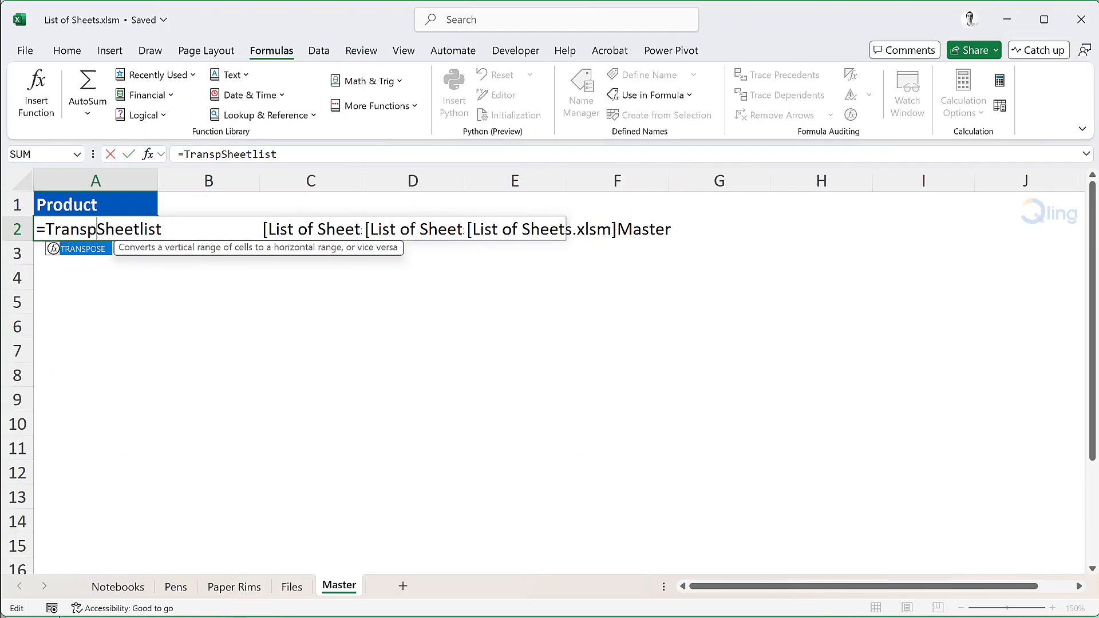
{"action": "key", "text": "Tab"}
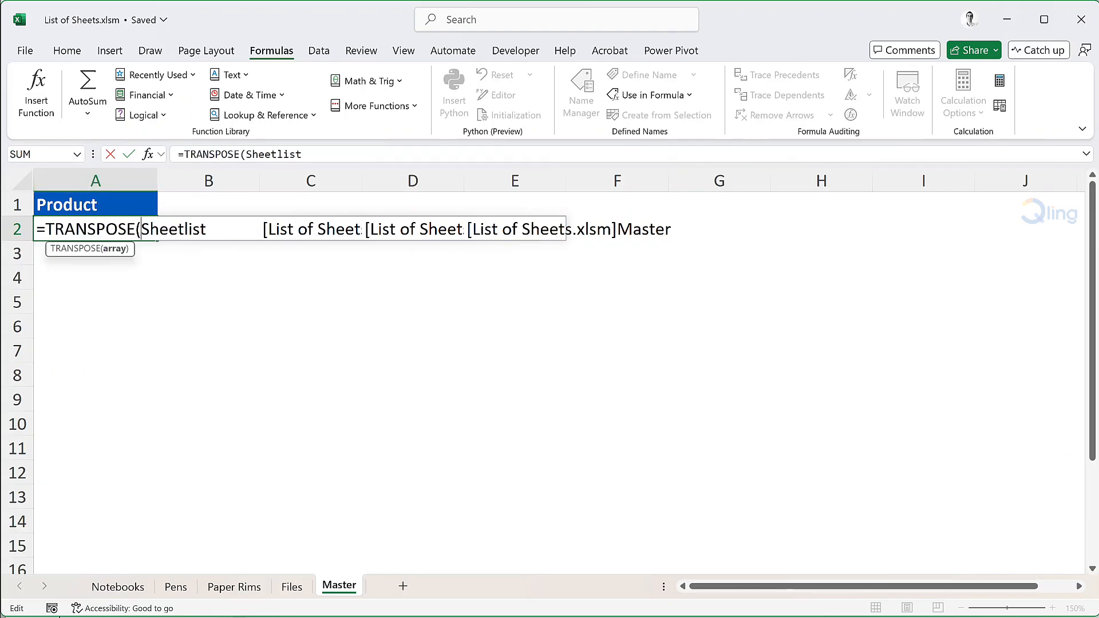
{"action": "left_click", "coordinate": [303, 154]}
{"action": "type", "text": ")"}
{"action": "key", "text": "Return"}
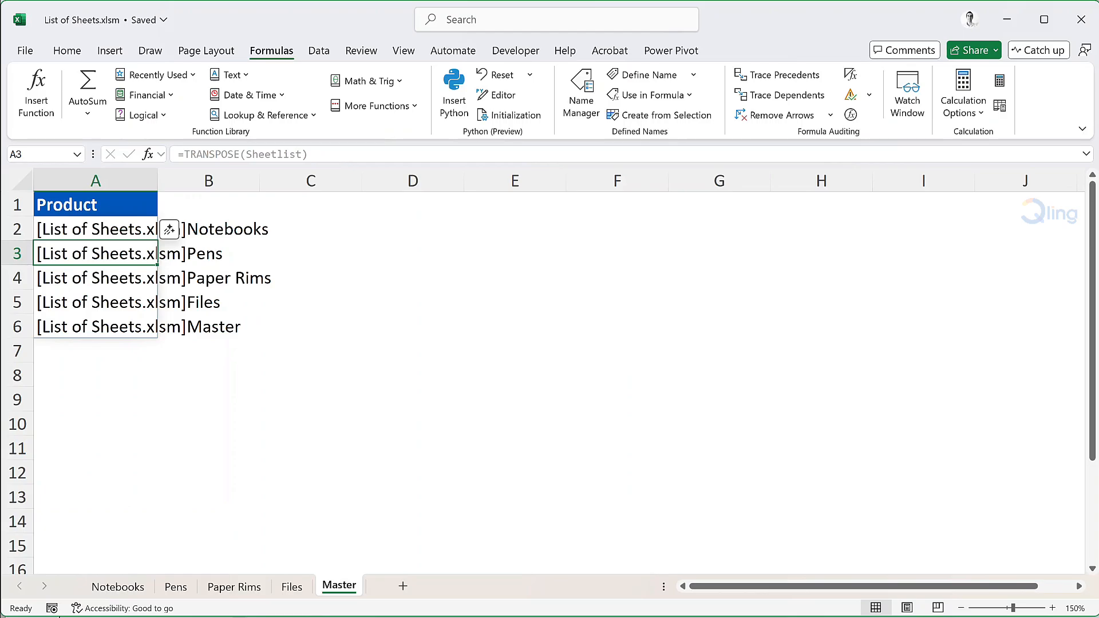
{"action": "key", "text": "Up"}
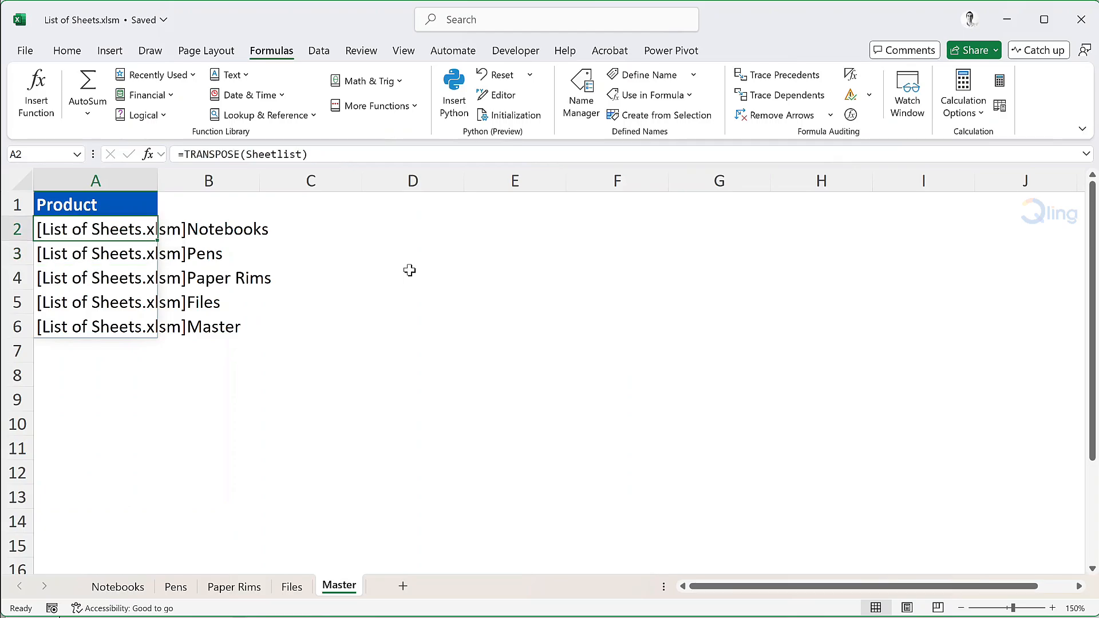
Start a REPLACE formula in cell D3 with get.workbook(1) as the old text and 1 as the start number
{"action": "left_click", "coordinate": [407, 259]}
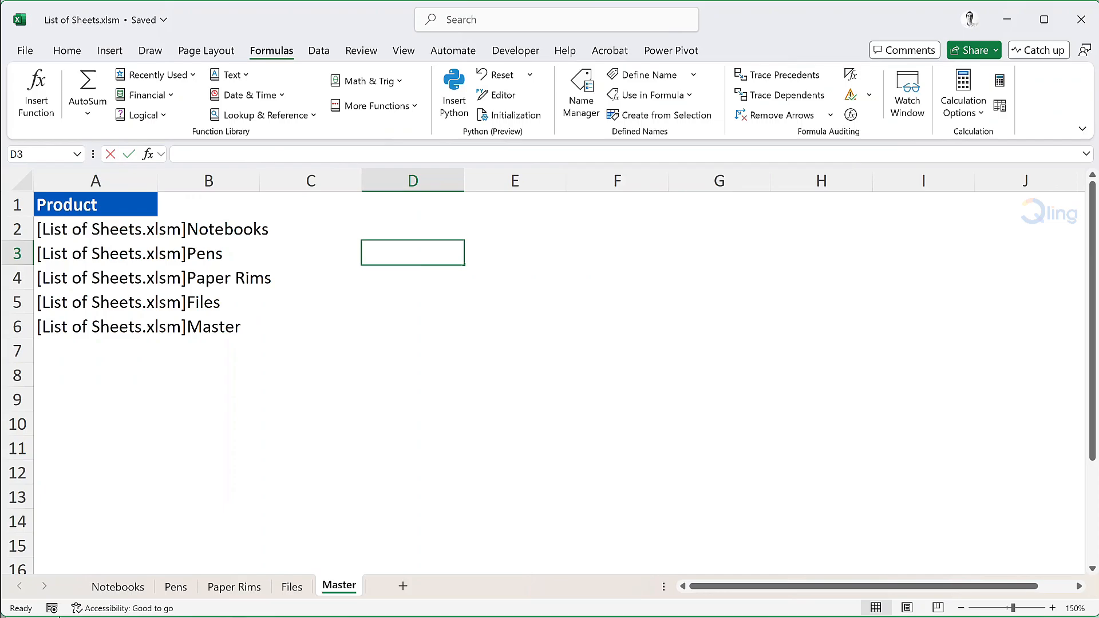
{"action": "type", "text": "=replc"}
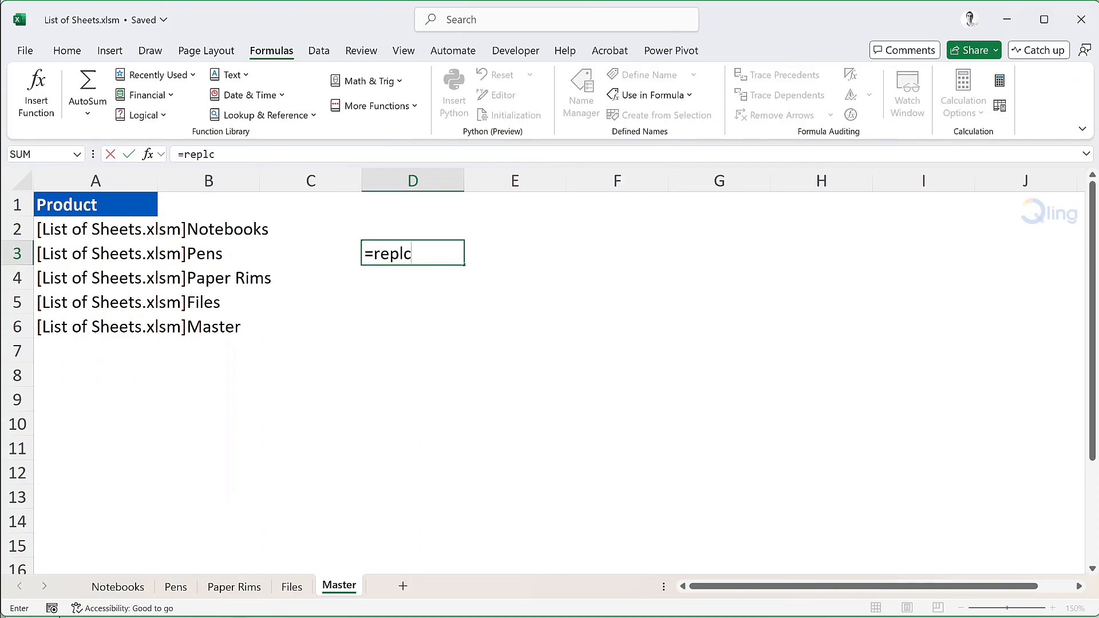
{"action": "key", "text": "BackSpace"}
{"action": "key", "text": "Tab"}
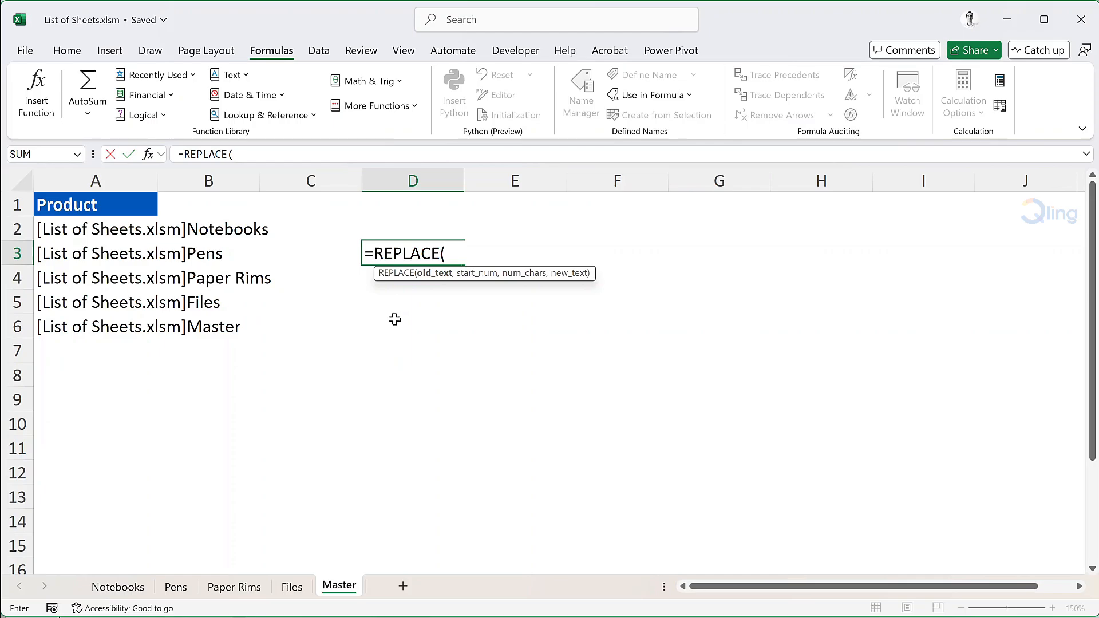
{"action": "type", "text": "g"}
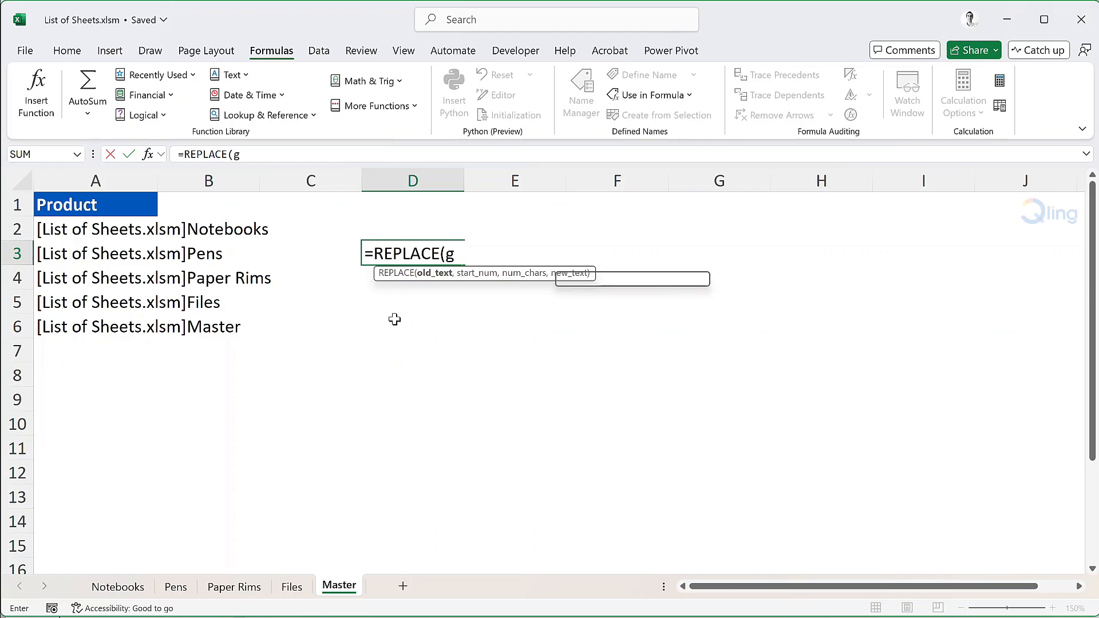
{"action": "type", "text": "et.workbo"}
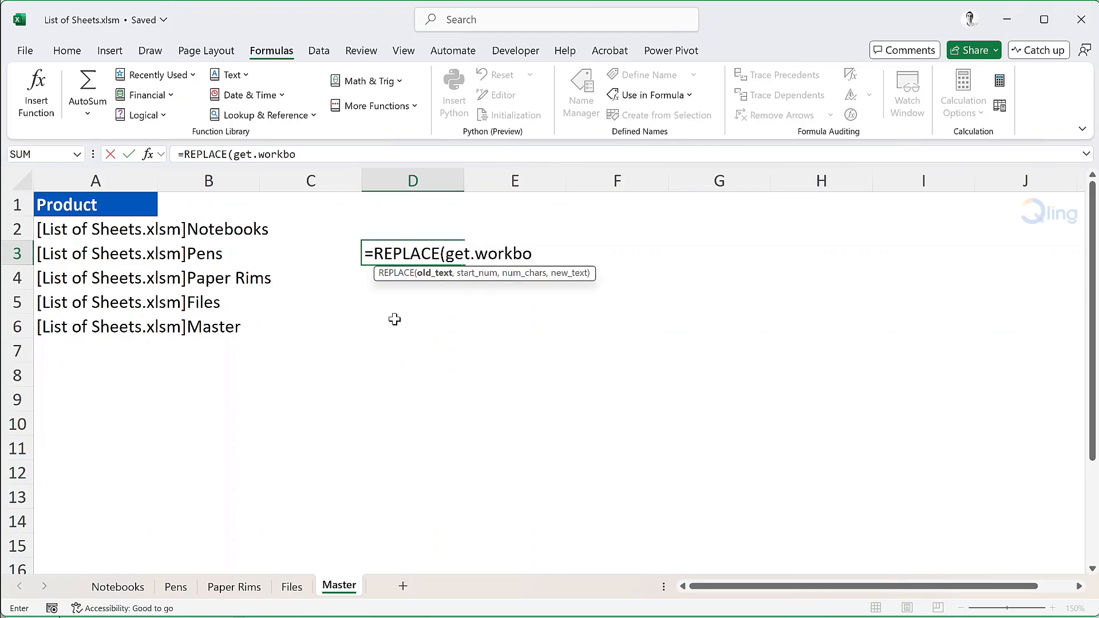
{"action": "type", "text": "ok(1),"}
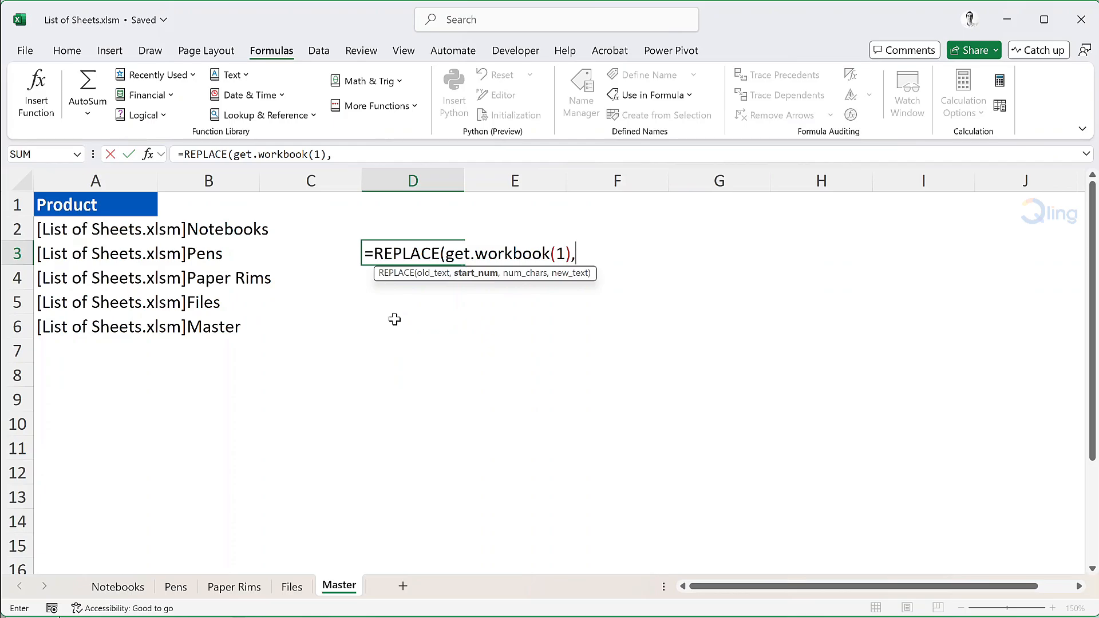
{"action": "type", "text": "1,"}
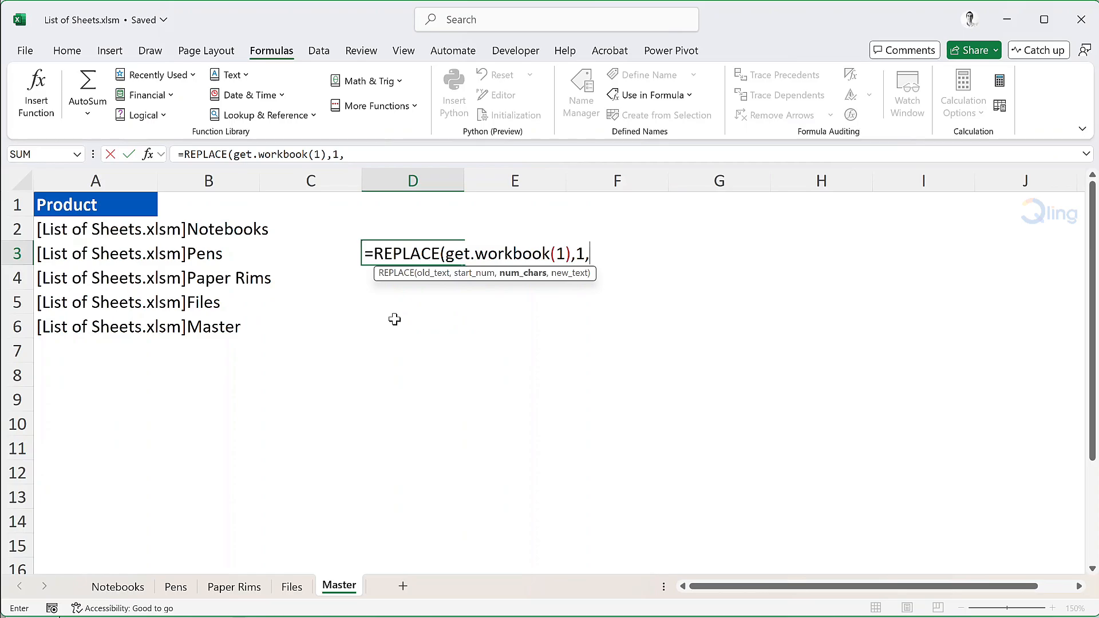
Add FIND("]",get.workbook(1)) as the number of characters for the REPLACE function in D3
{"action": "type", "text": "fin"}
{"action": "key", "text": "Tab"}
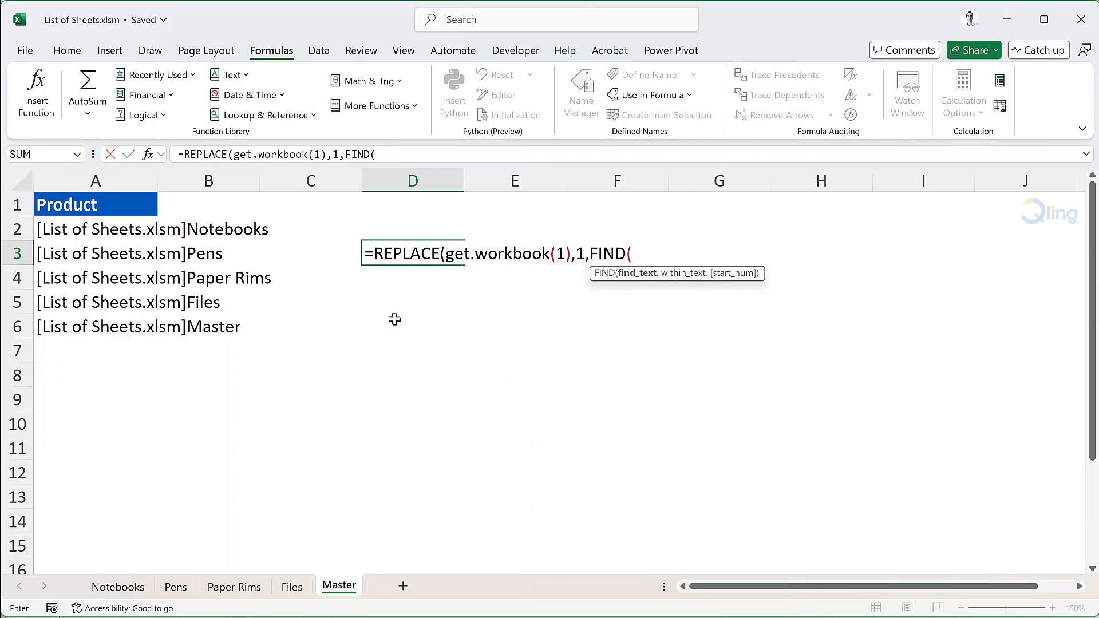
{"action": "type", "text": "\"]\","}
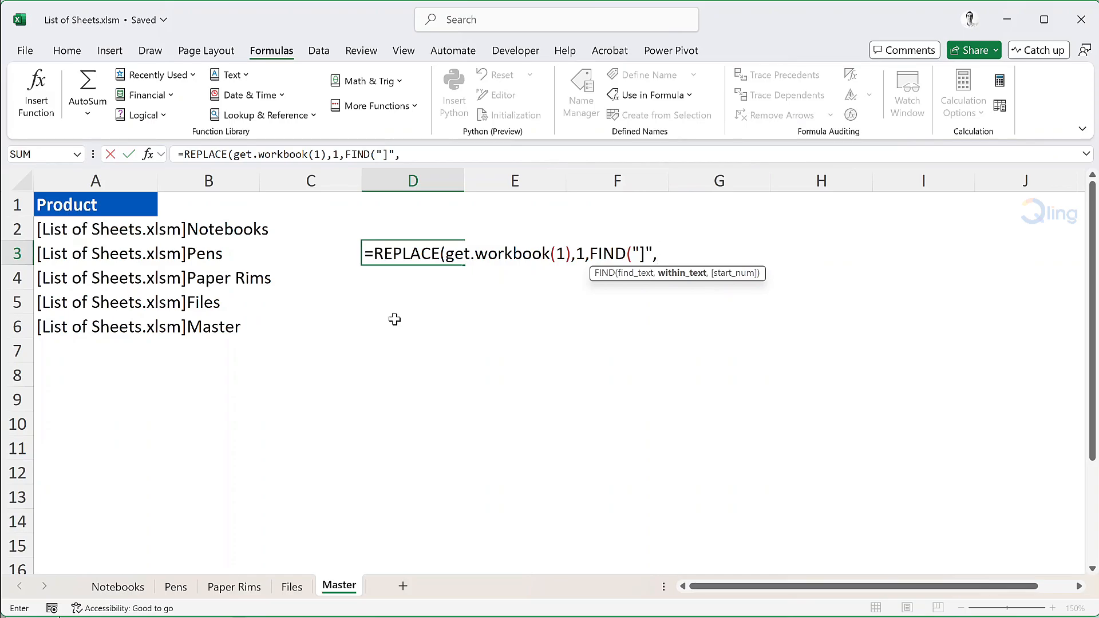
{"action": "type", "text": "get.workbook"}
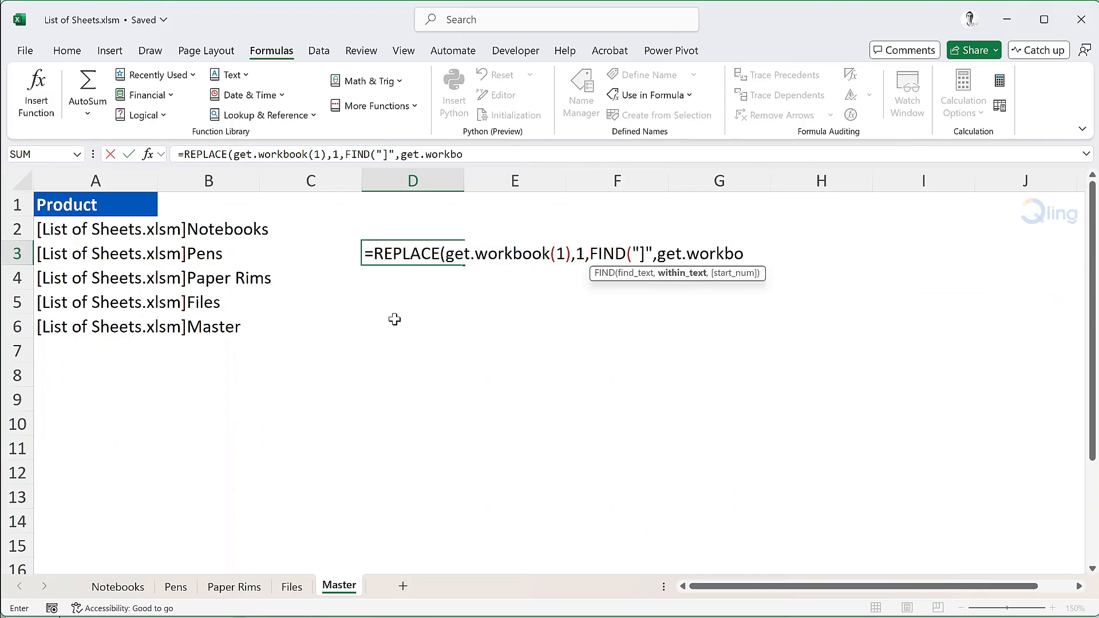
{"action": "type", "text": "(1)),"}
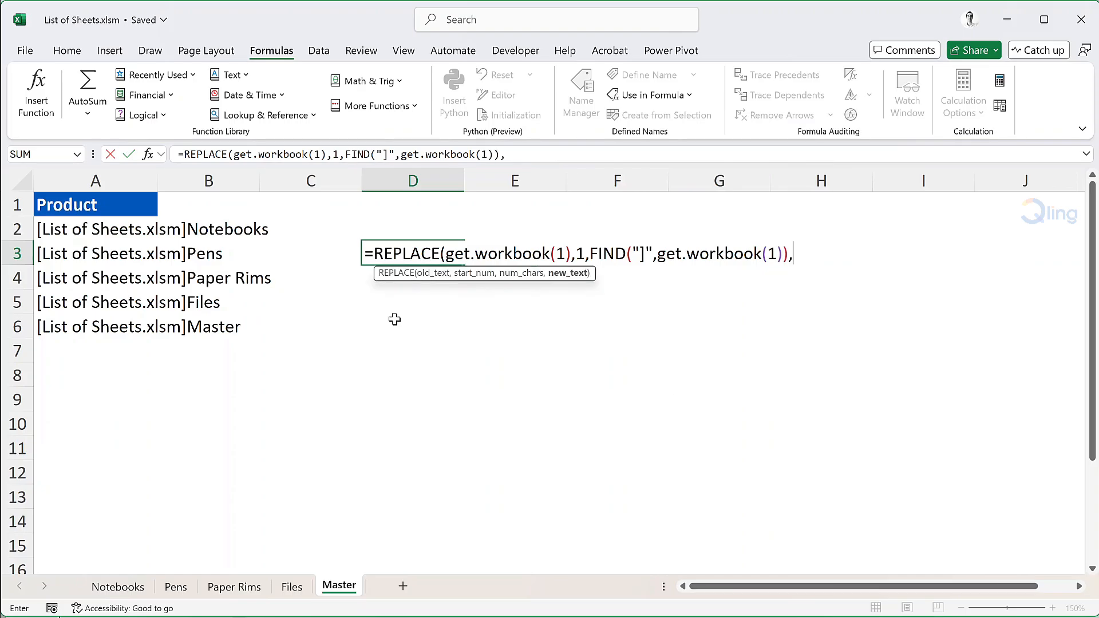
Complete the REPLACE function in D3 with empty text "" as the new text and append &T(1)
{"action": "type", "text": "\"\""}
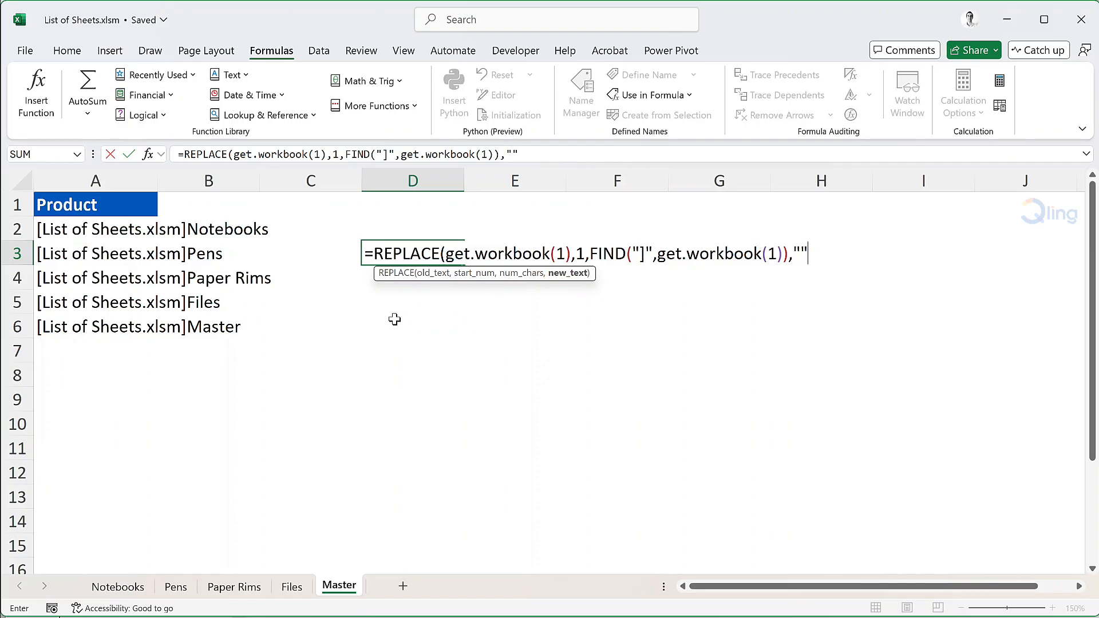
{"action": "type", "text": ")"}
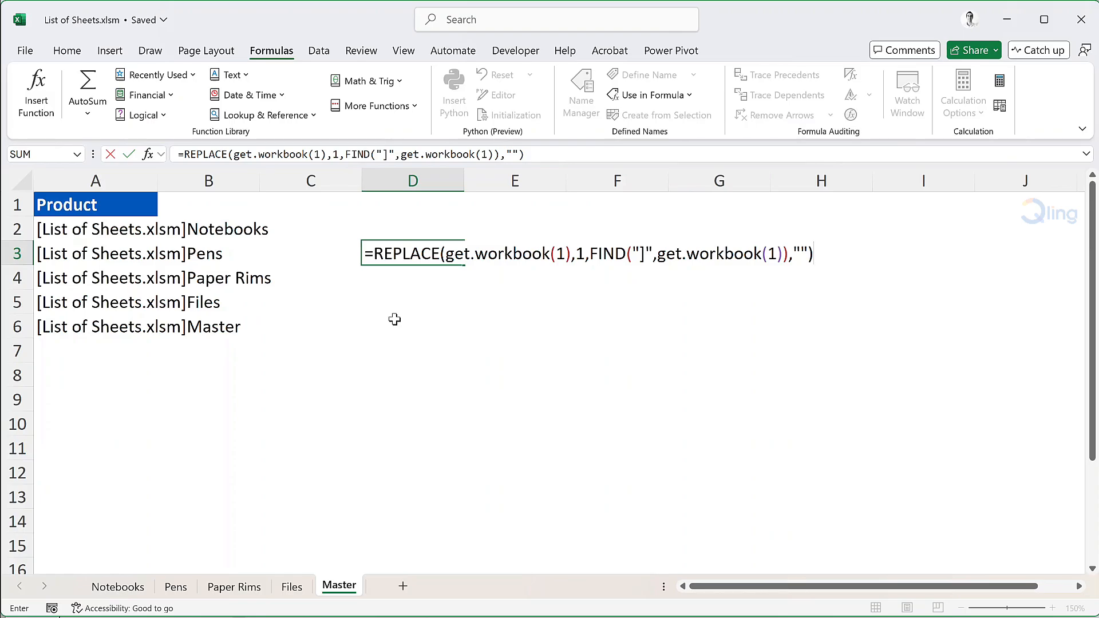
{"action": "type", "text": "&T"}
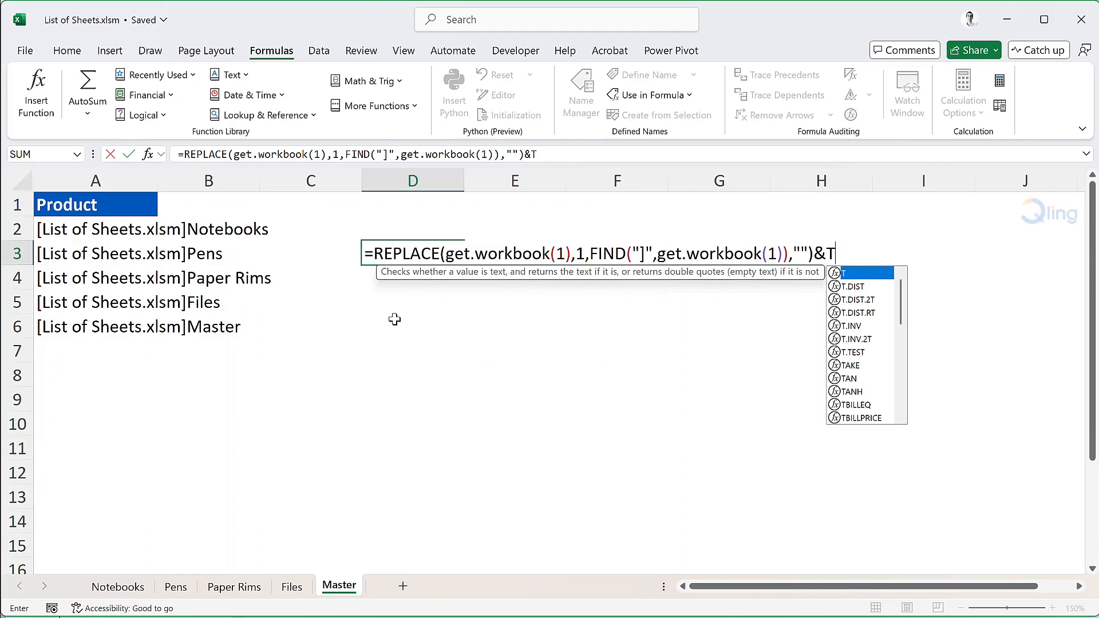
{"action": "type", "text": "(1)"}
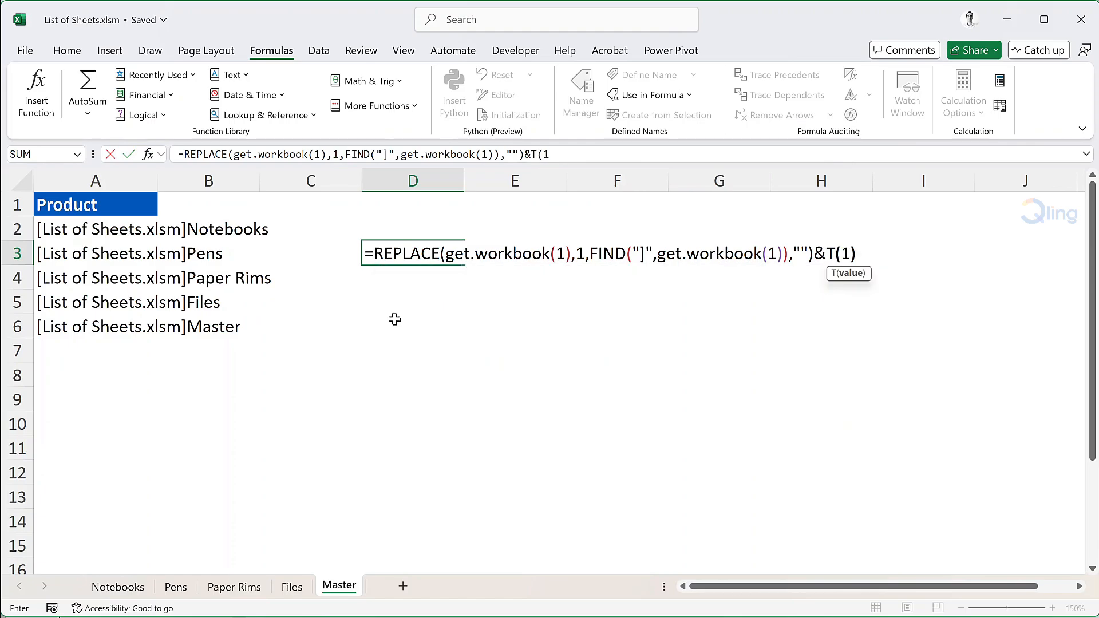
{"action": "type", "text": ")"}
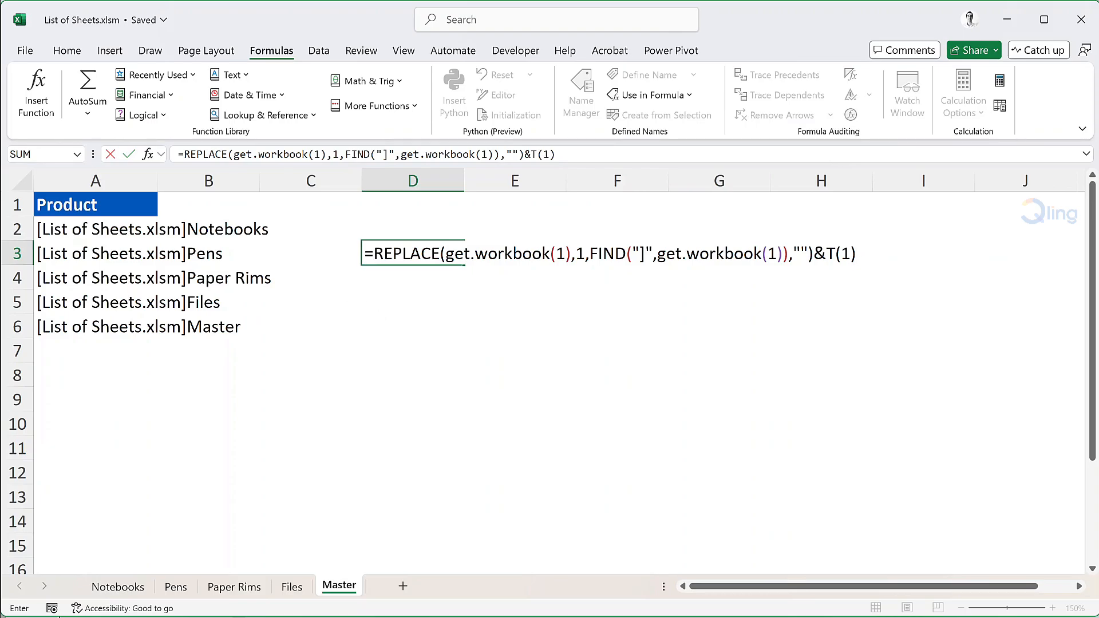
Cut the REPLACE formula text without its equals sign out of cell D3, leaving the cell empty
{"action": "left_click_drag", "start_coordinate": [856, 253], "coordinate": [373, 253]}
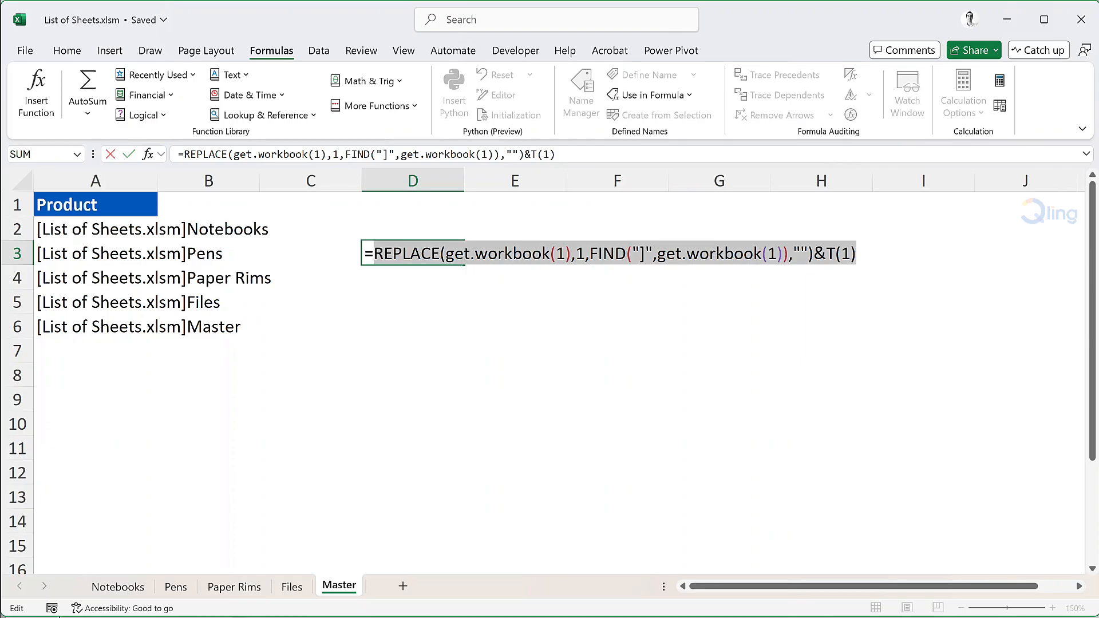
{"action": "right_click", "coordinate": [376, 258]}
{"action": "left_click", "coordinate": [408, 289]}
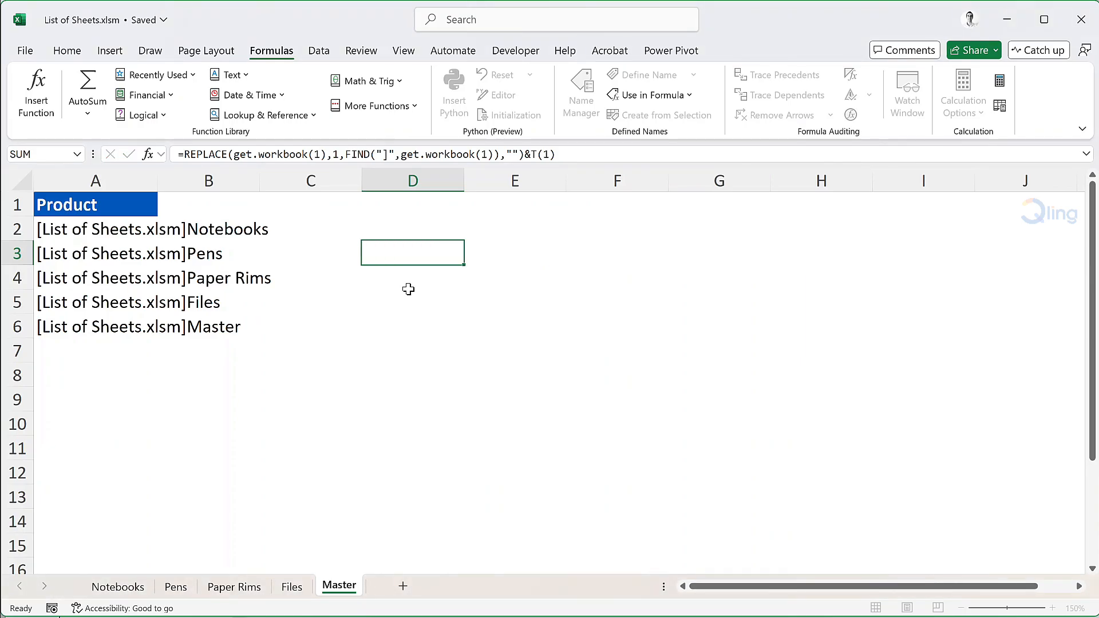
{"action": "key", "text": "Escape"}
Define the workbook-scoped name Sheets with the cut formula as its reference, =REPLACE(get.workbook(1),1,FIND("]",get.workbook(1)),"")&T(1)
{"action": "left_click", "coordinate": [642, 75]}
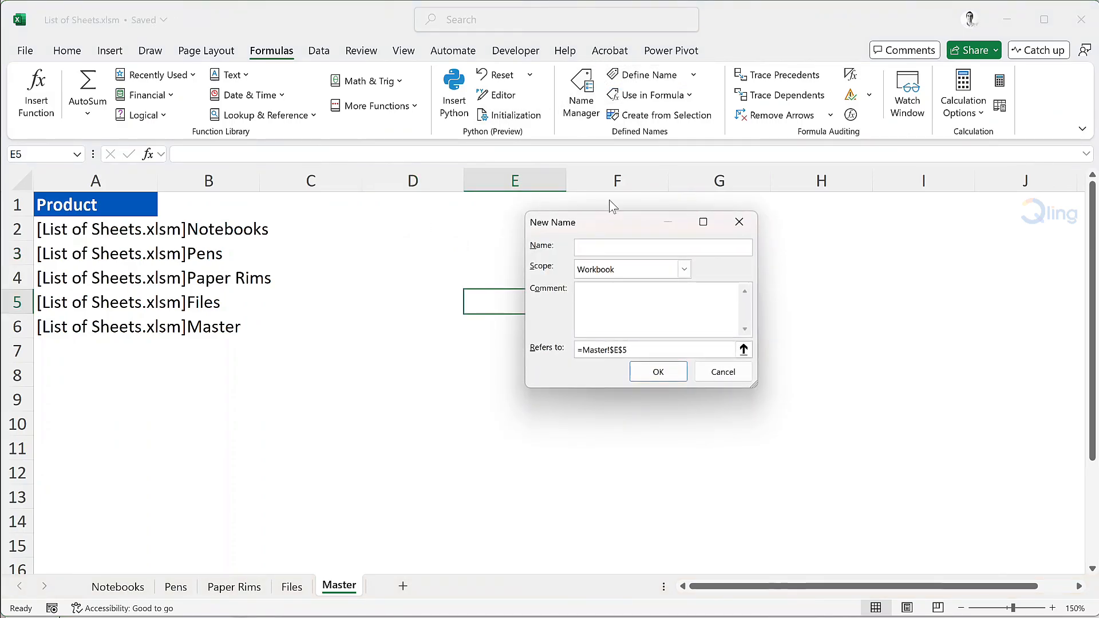
{"action": "type", "text": "Sheets"}
{"action": "key", "text": "Tab"}
{"action": "key", "text": "Tab"}
{"action": "key", "text": "Tab"}
{"action": "type", "text": "="}
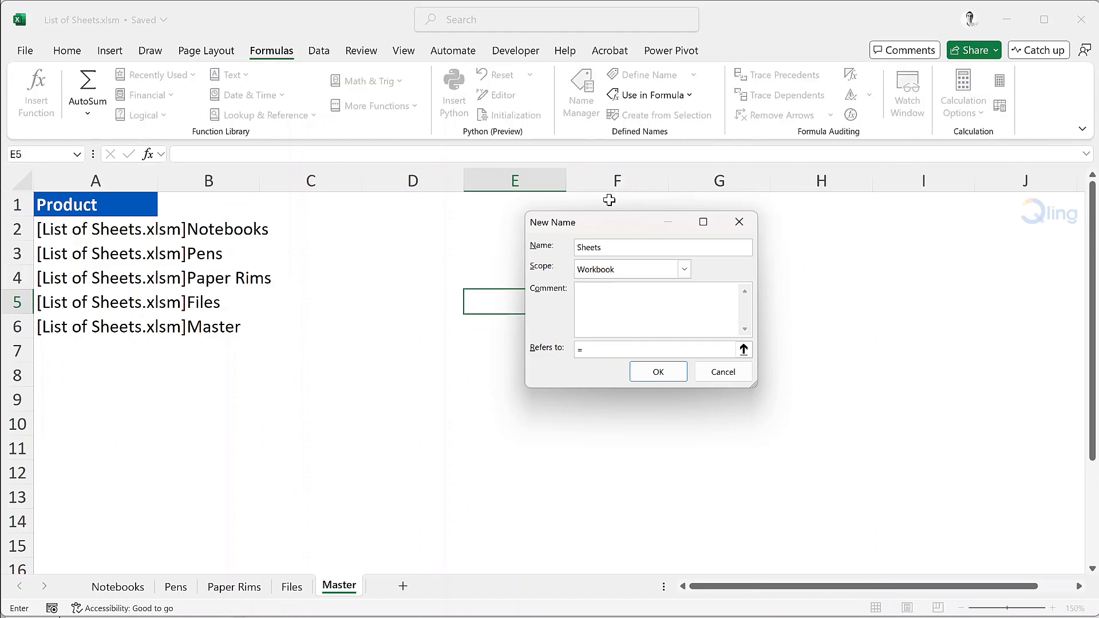
{"action": "key", "text": "ctrl+v"}
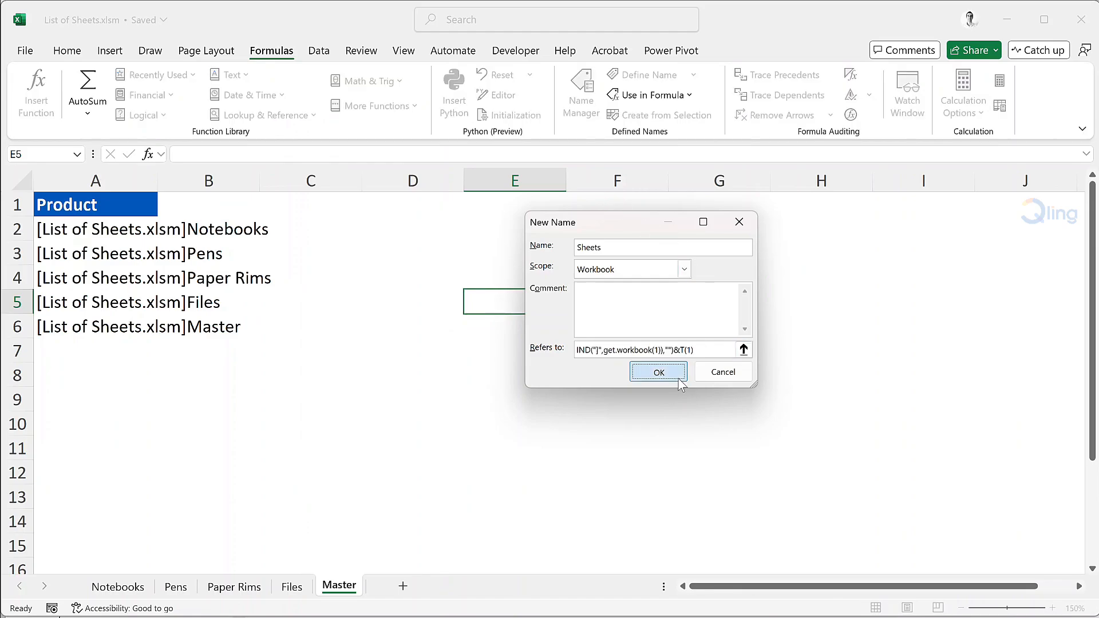
{"action": "left_click", "coordinate": [659, 373]}
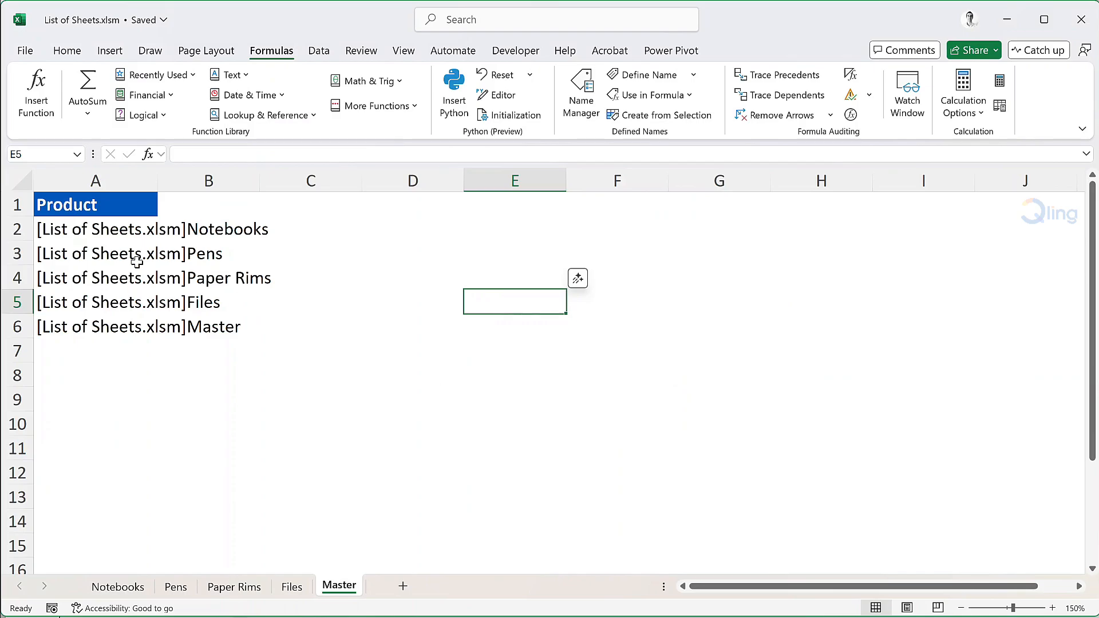
Clear the existing sheet list formula from A2 and enter =TRANSPOSE(Sheets) in its place
{"action": "left_click", "coordinate": [92, 231]}
{"action": "key", "text": "Delete"}
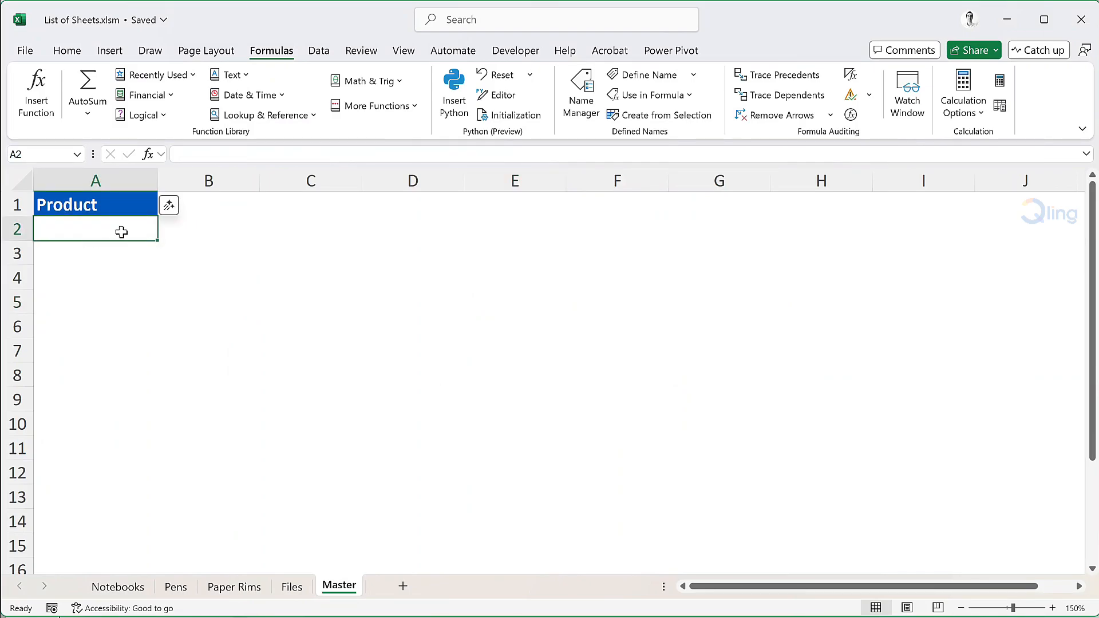
{"action": "type", "text": "="}
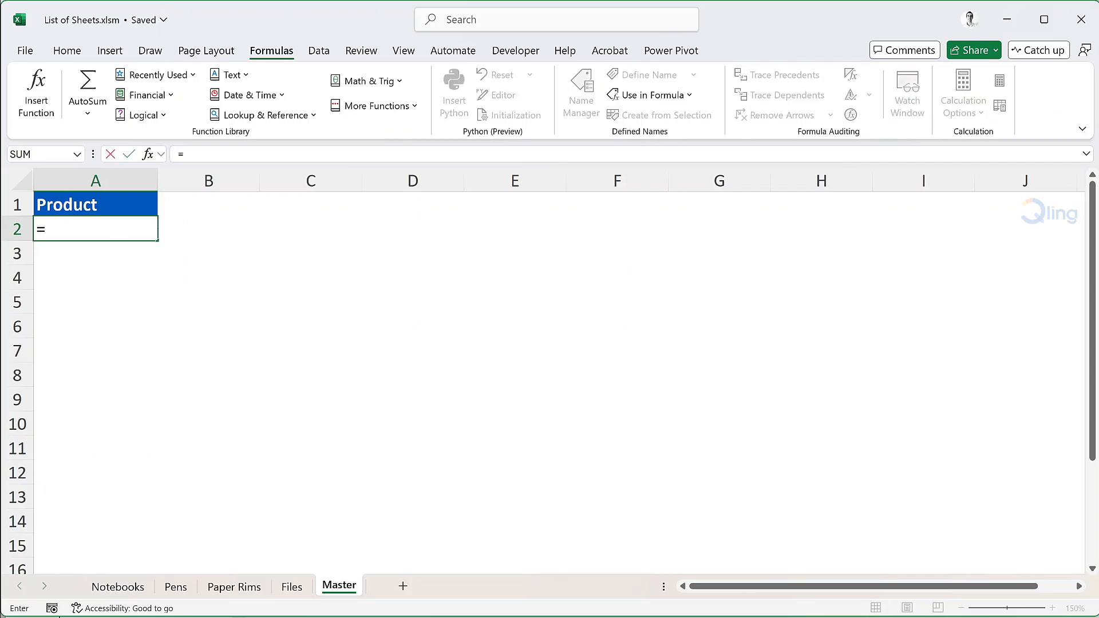
{"action": "type", "text": "Transp"}
{"action": "key", "text": "Tab"}
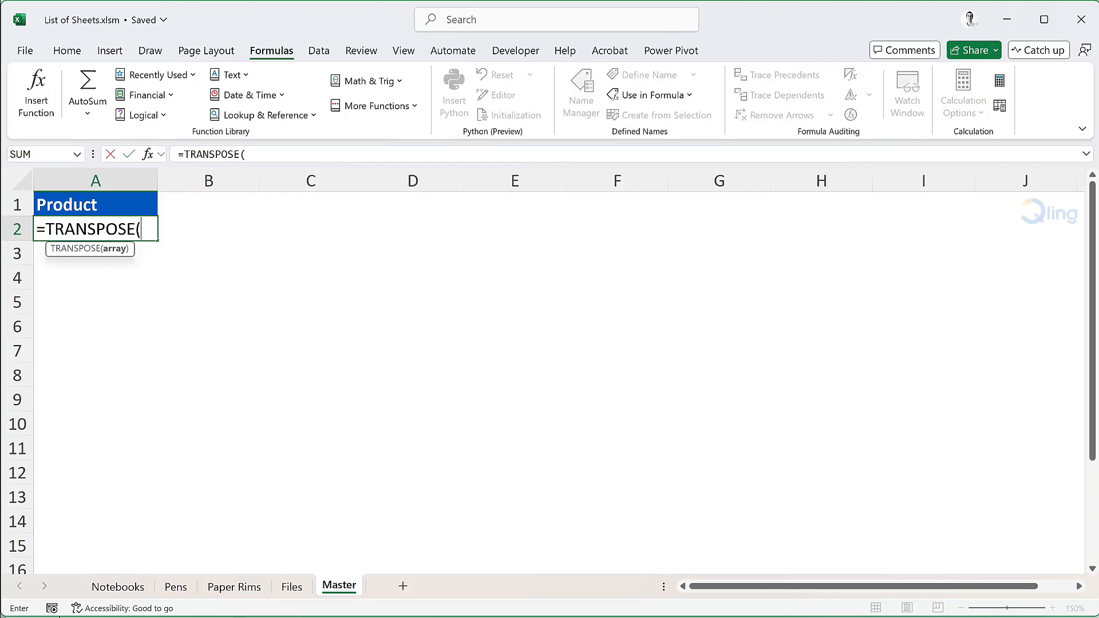
{"action": "type", "text": "S"}
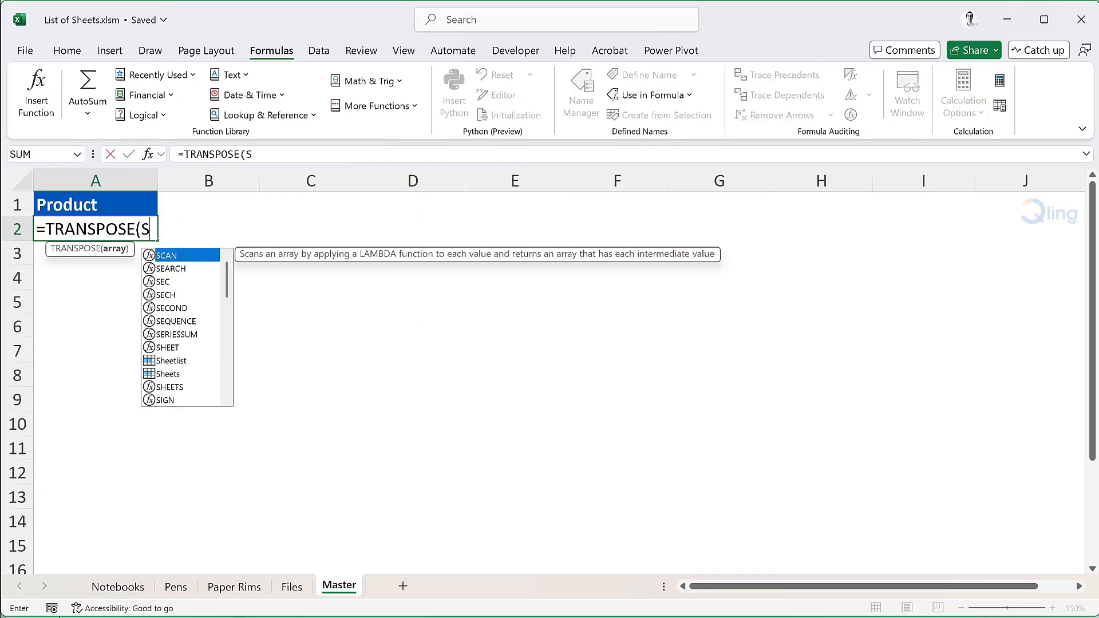
{"action": "type", "text": "heets)"}
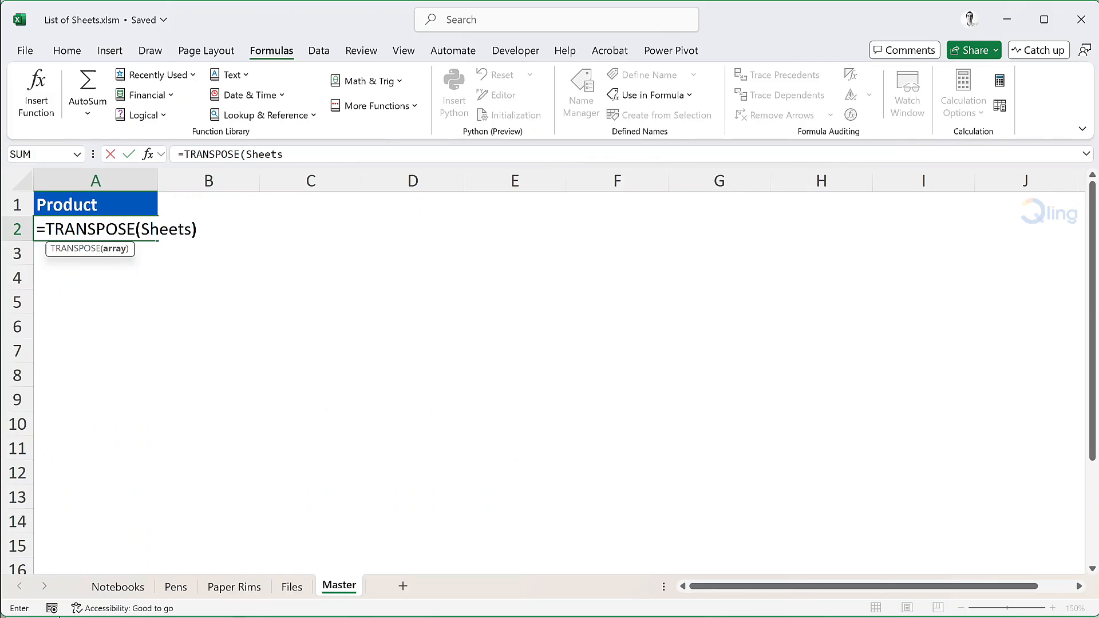
{"action": "key", "text": "Return"}
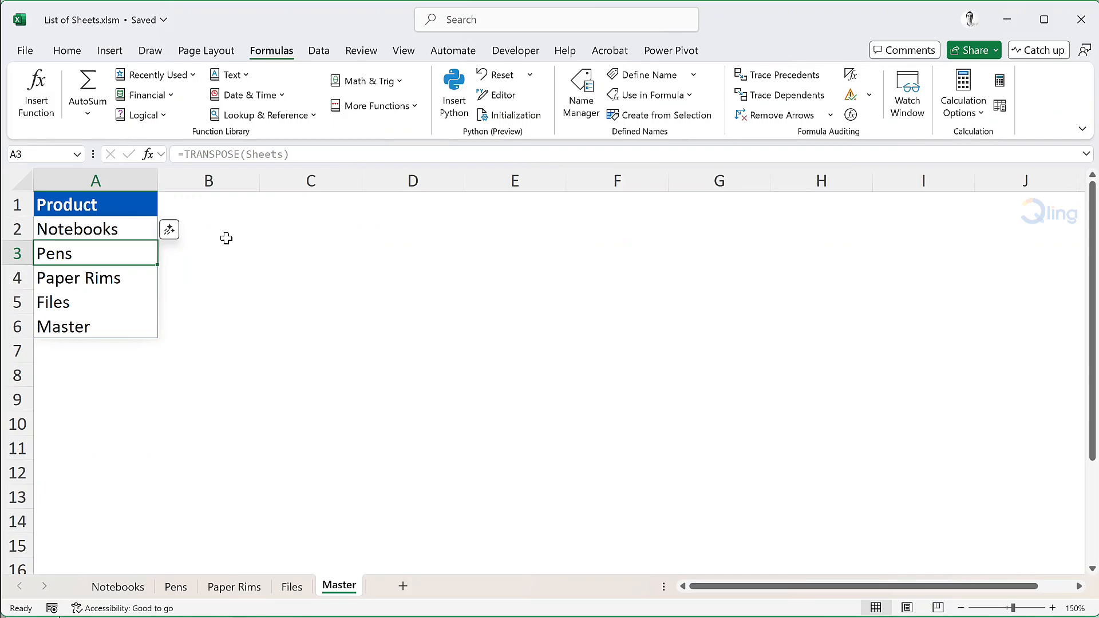
Enter the formula =INDEX(Sheetlist,ROW(A1)) in cell C2 to return the first sheet name
{"action": "left_click", "coordinate": [312, 233]}
{"action": "type", "text": "=index"}
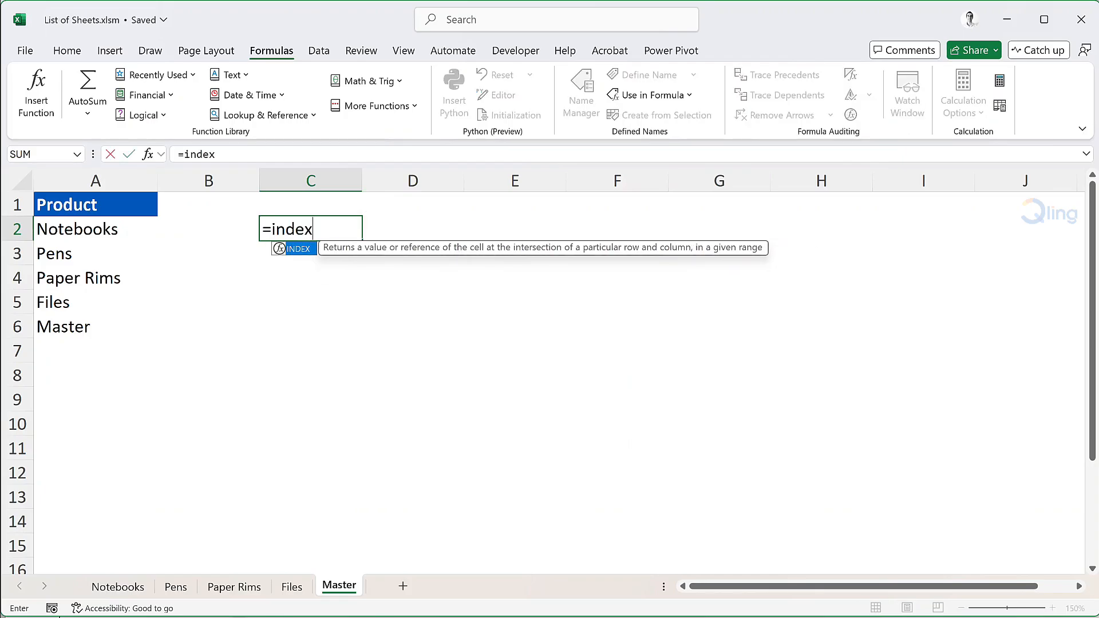
{"action": "key", "text": "Tab"}
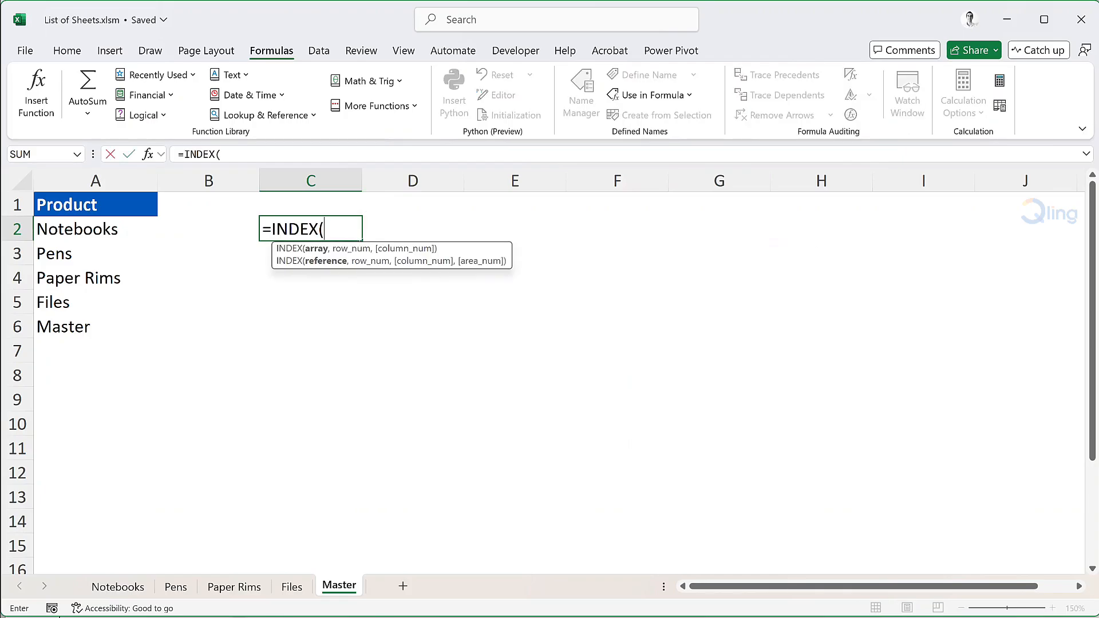
{"action": "type", "text": "Sheetlist"}
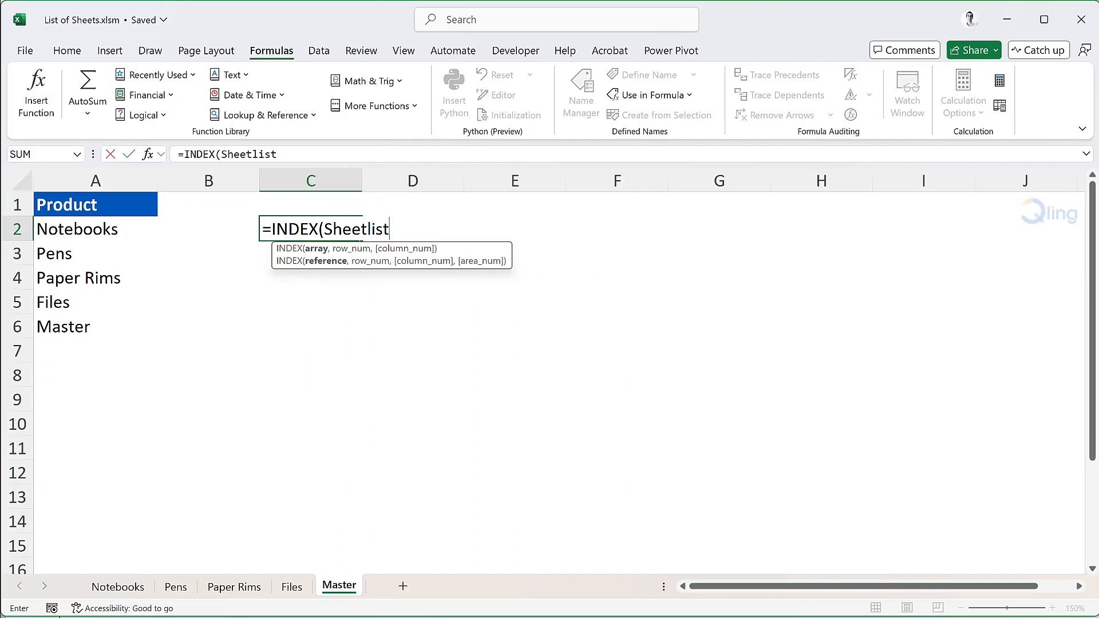
{"action": "type", "text": ","}
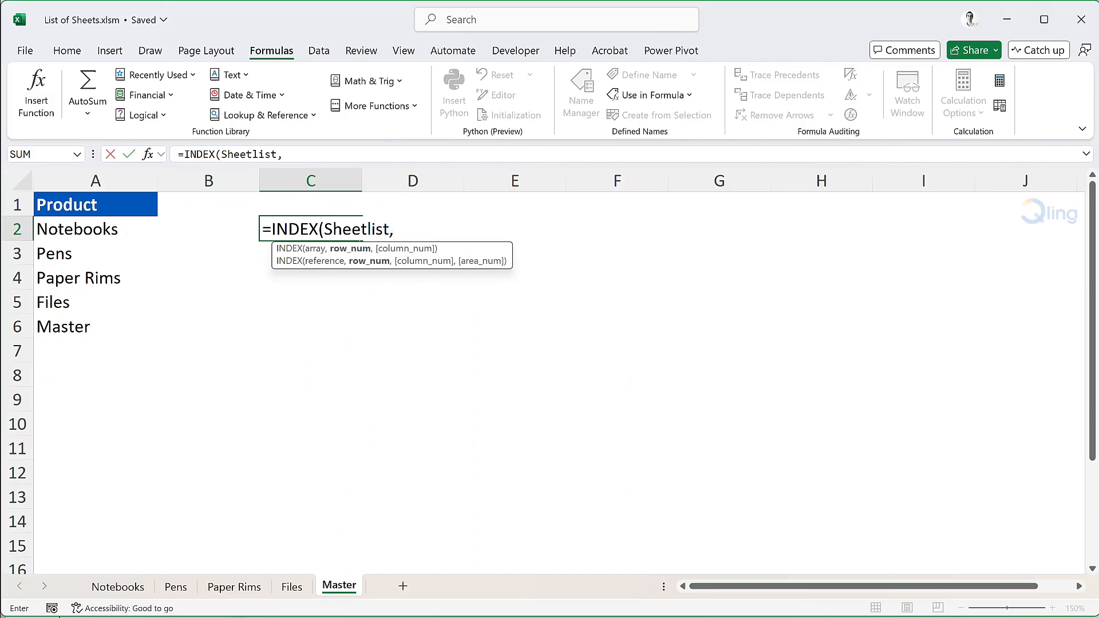
{"action": "type", "text": "ROW"}
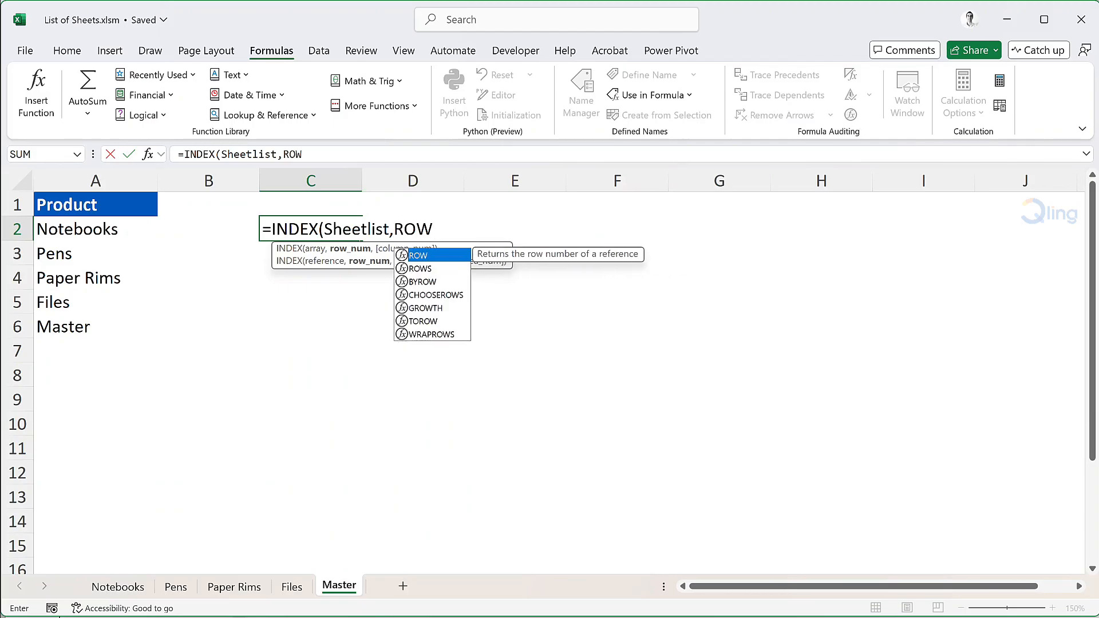
{"action": "type", "text": "("}
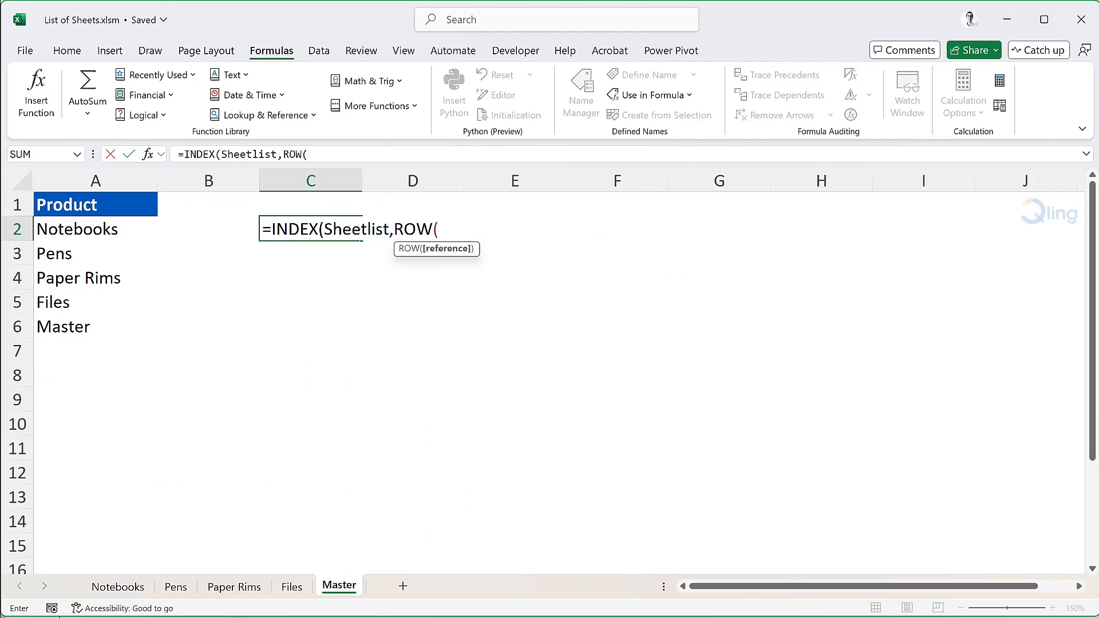
{"action": "type", "text": "A1)"}
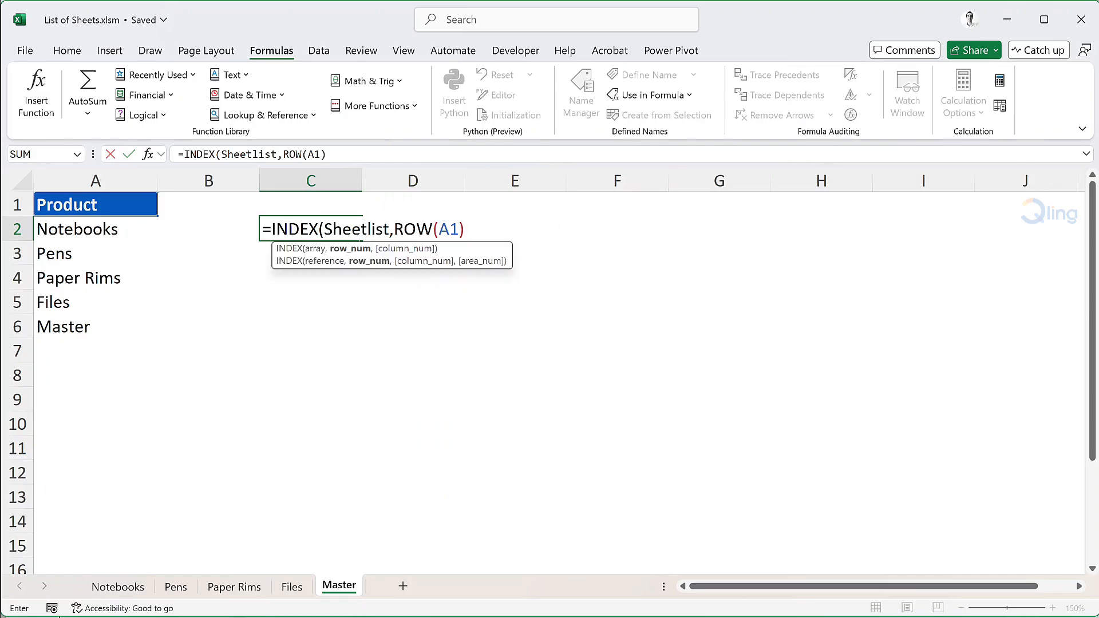
{"action": "type", "text": ")"}
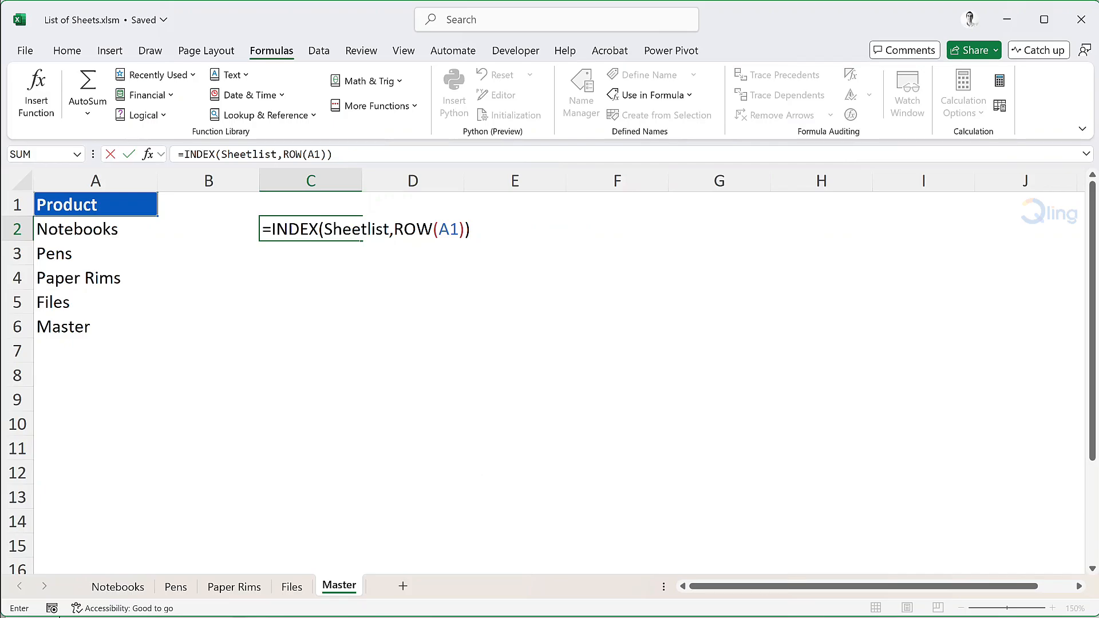
{"action": "key", "text": "Return"}
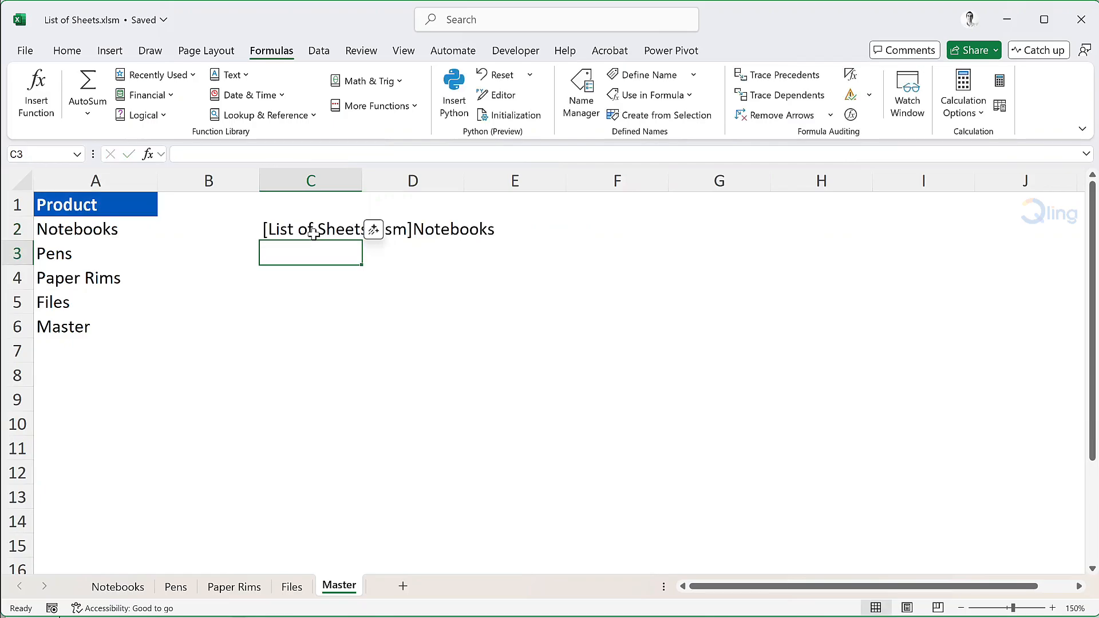
Wrap the C2 formula as =REPLACE(INDEX(Sheetlist,ROW(A1)),1,FIND("]",INDEX(Sheetlist,ROW(A1))),"") and fill it down to C5
{"action": "left_click", "coordinate": [307, 298]}
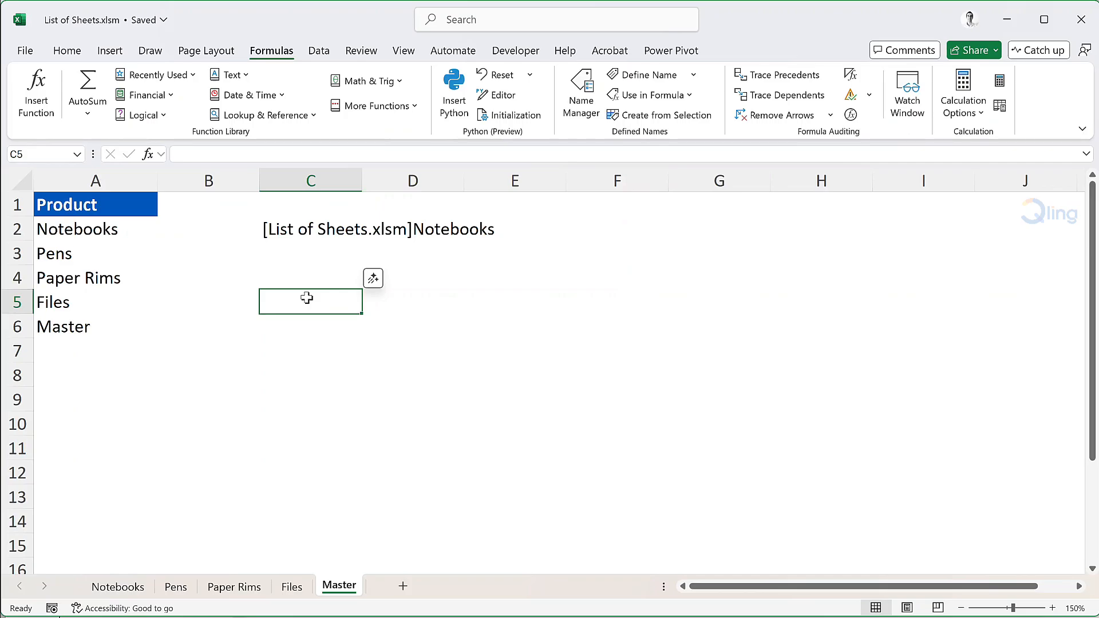
{"action": "double_click", "coordinate": [262, 229]}
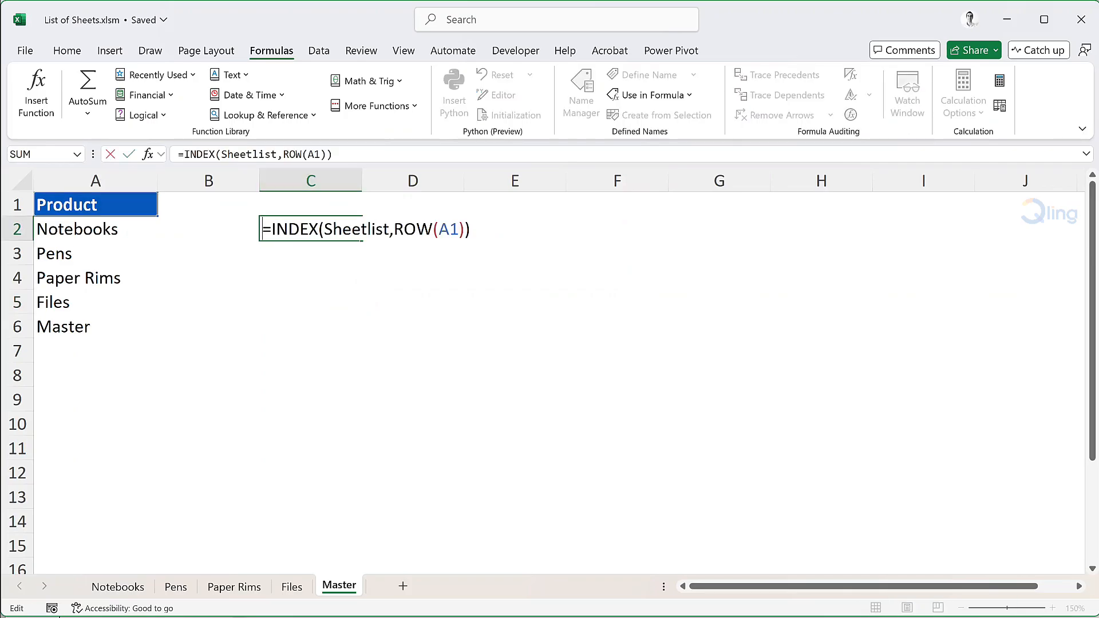
{"action": "key", "text": "Right"}
{"action": "type", "text": "REPLACE("}
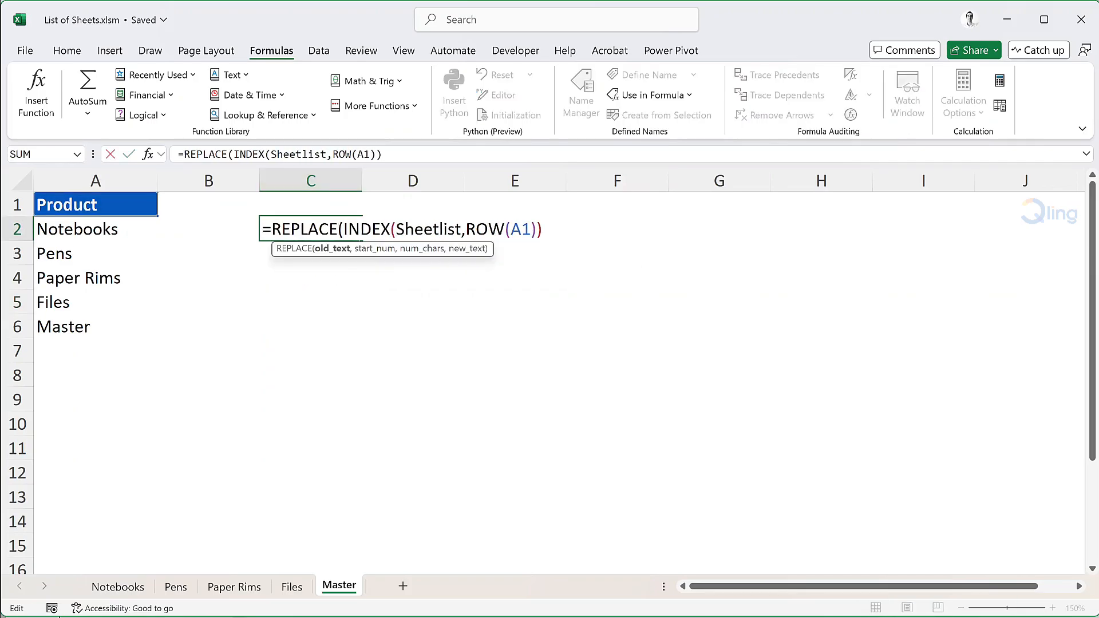
{"action": "type", "text": ",1,FIND("}
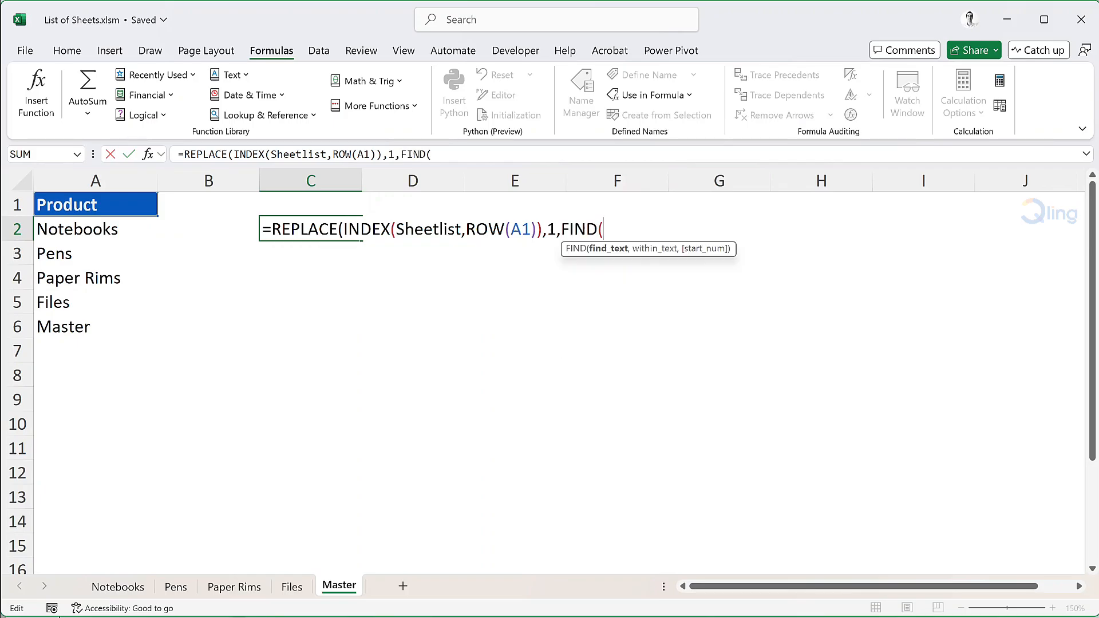
{"action": "type", "text": "\"]\",I"}
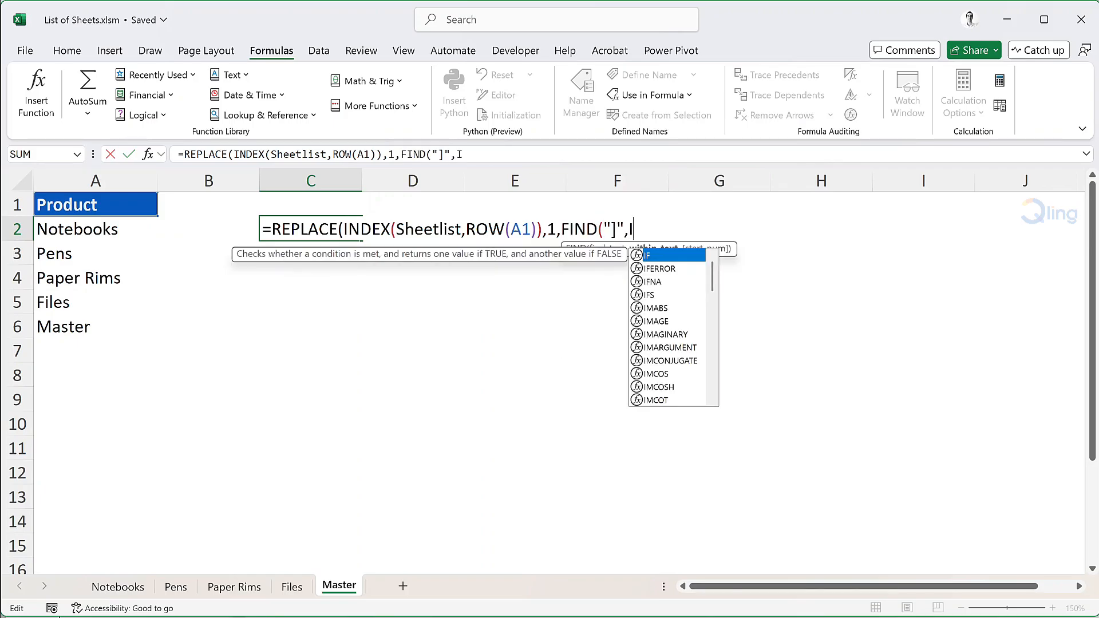
{"action": "type", "text": "NDEX(Sheetlist,"}
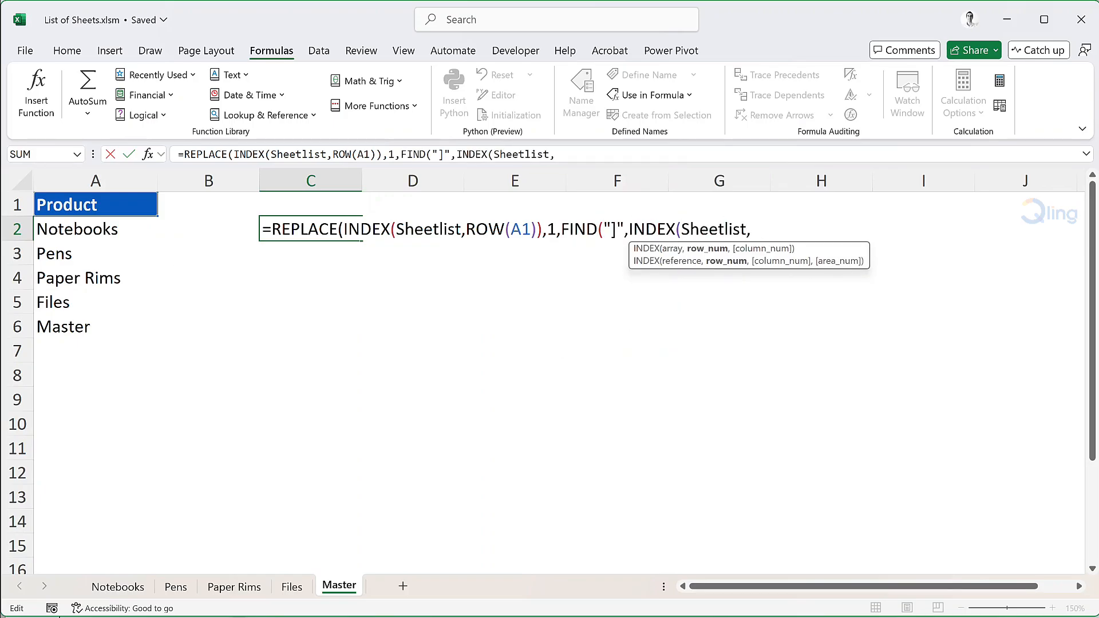
{"action": "type", "text": "Row(A1)),\"\")"}
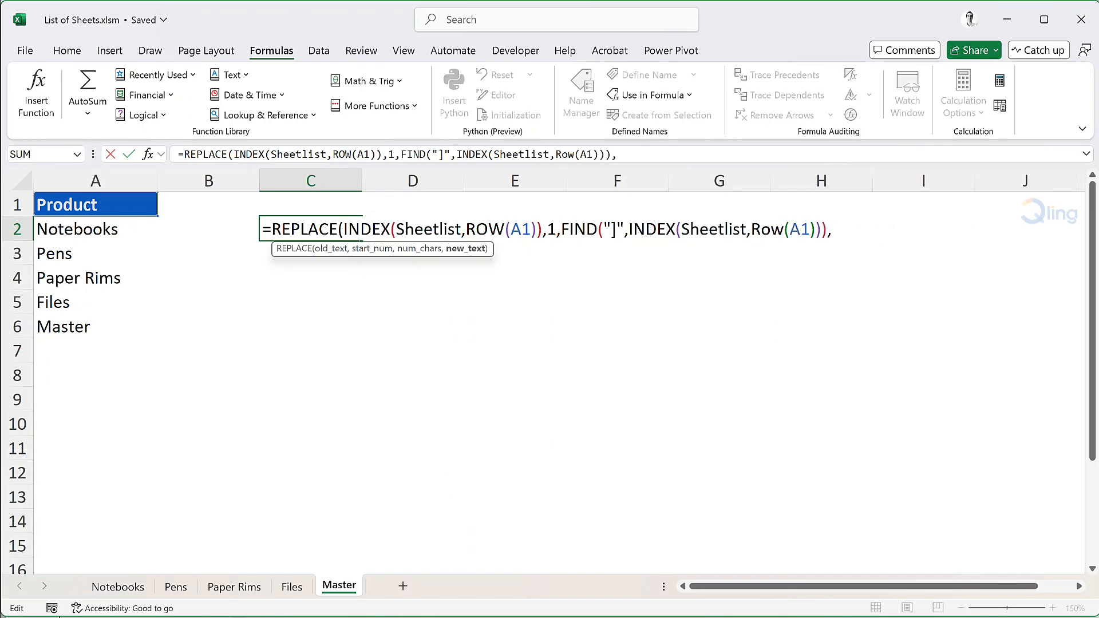
{"action": "key", "text": "Return"}
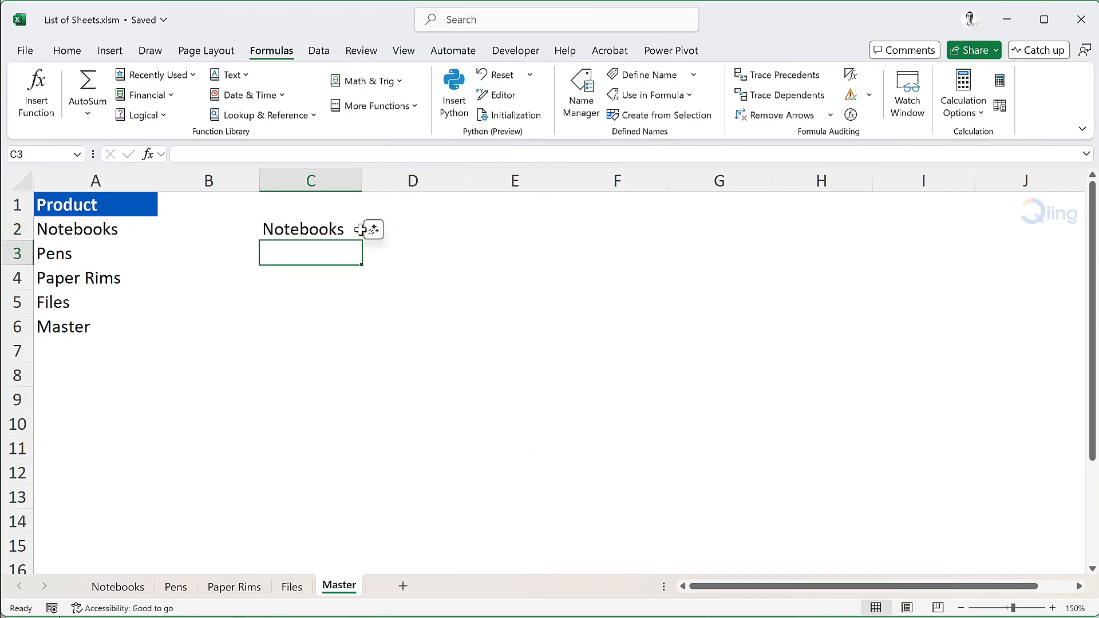
{"action": "left_click", "coordinate": [336, 226]}
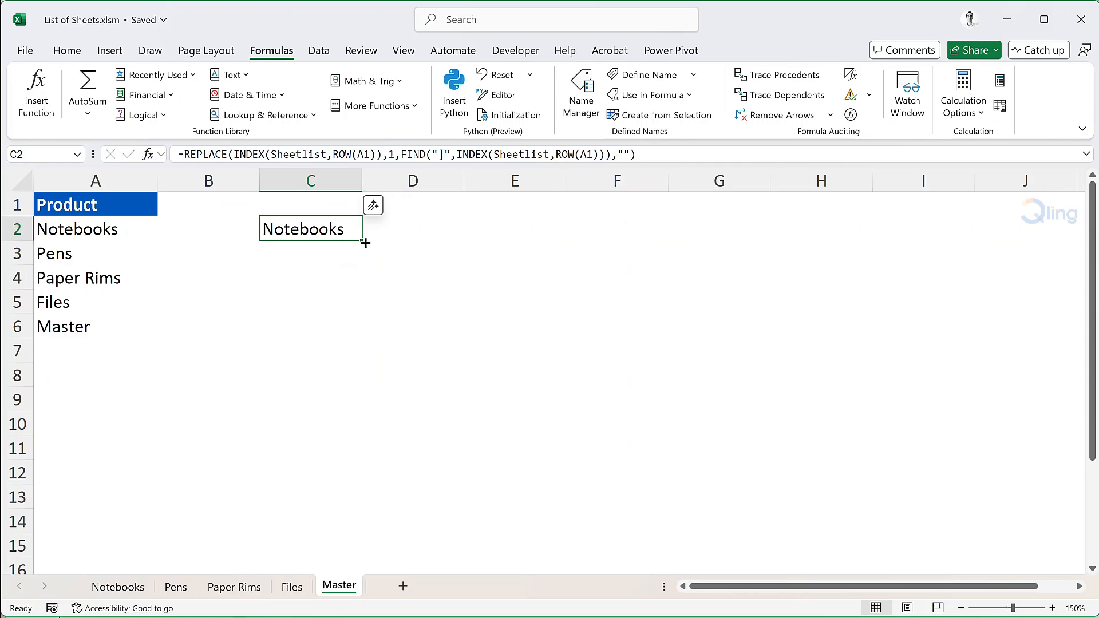
{"action": "left_click_drag", "start_coordinate": [365, 243], "coordinate": [366, 309]}
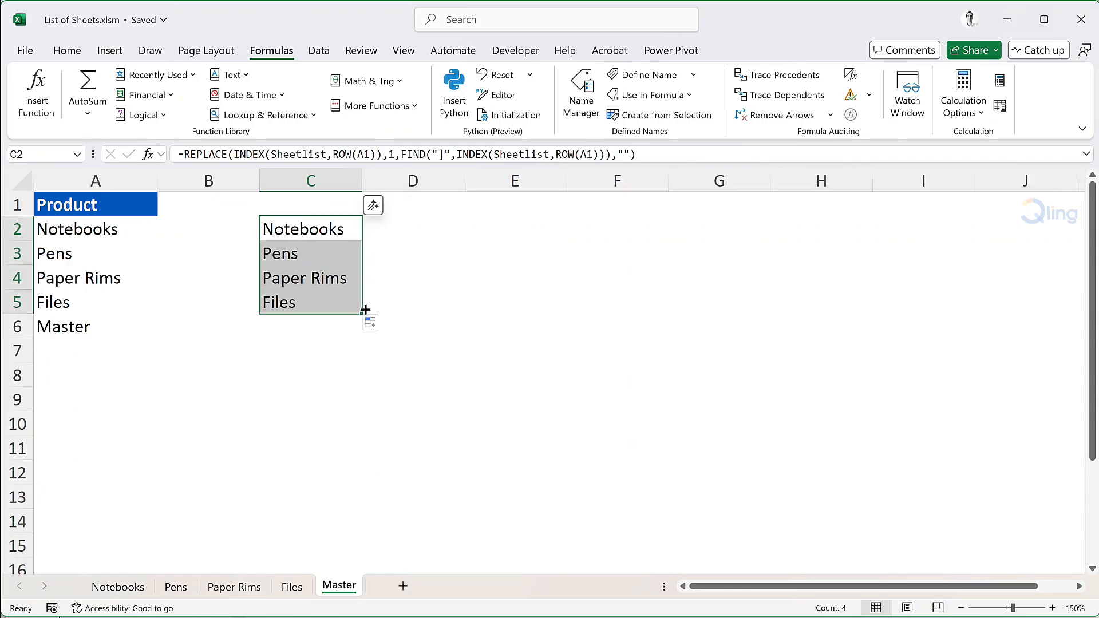